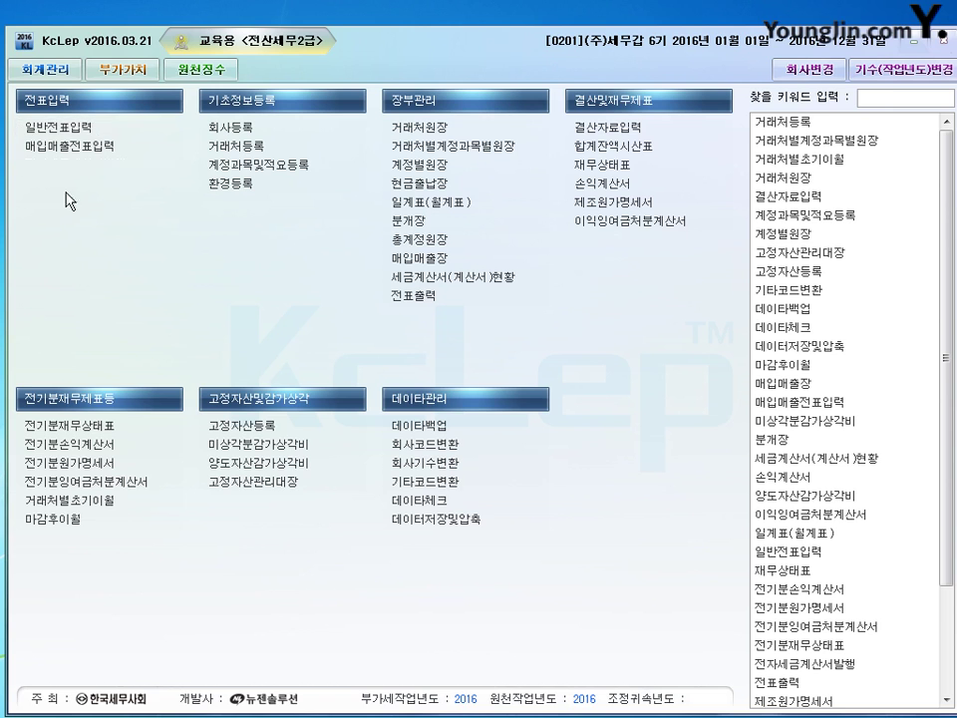
# Open 일반전표입력 for 31 December 2016 and enter a 2,000,000 debit line for account 0959 재고자산감모손실
pyautogui.click(59, 126)
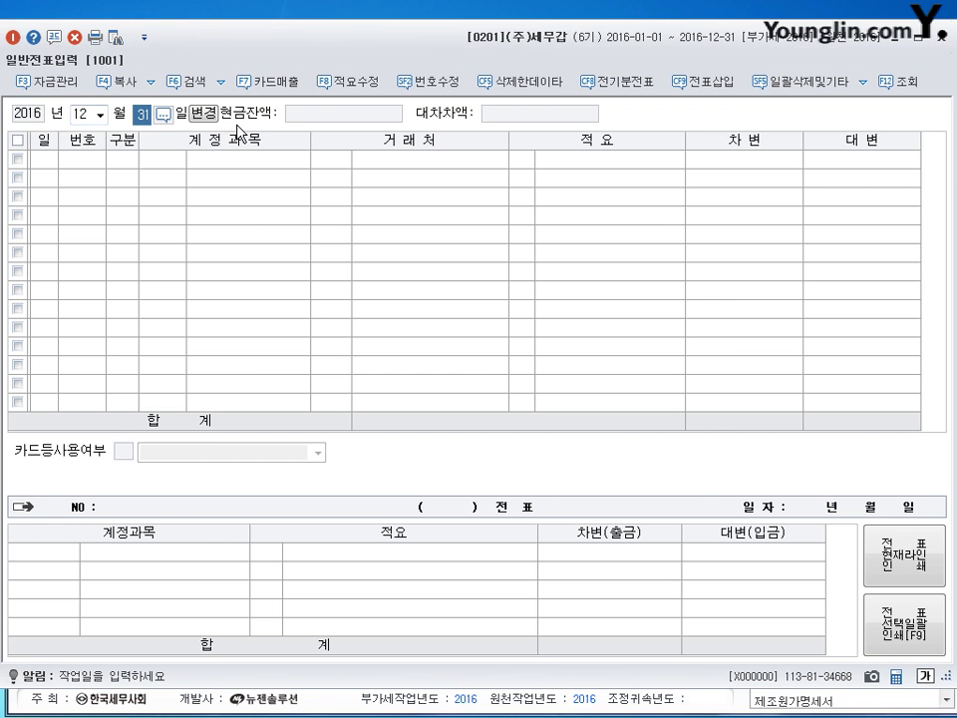
pyautogui.press('Return')
pyautogui.write('3')
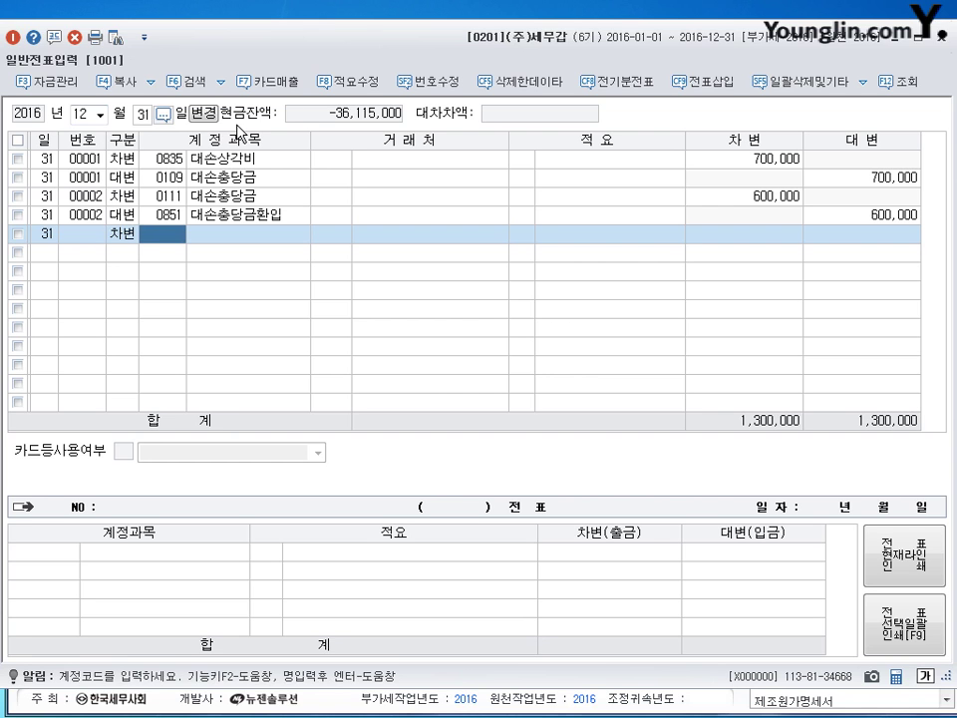
pyautogui.write('595')
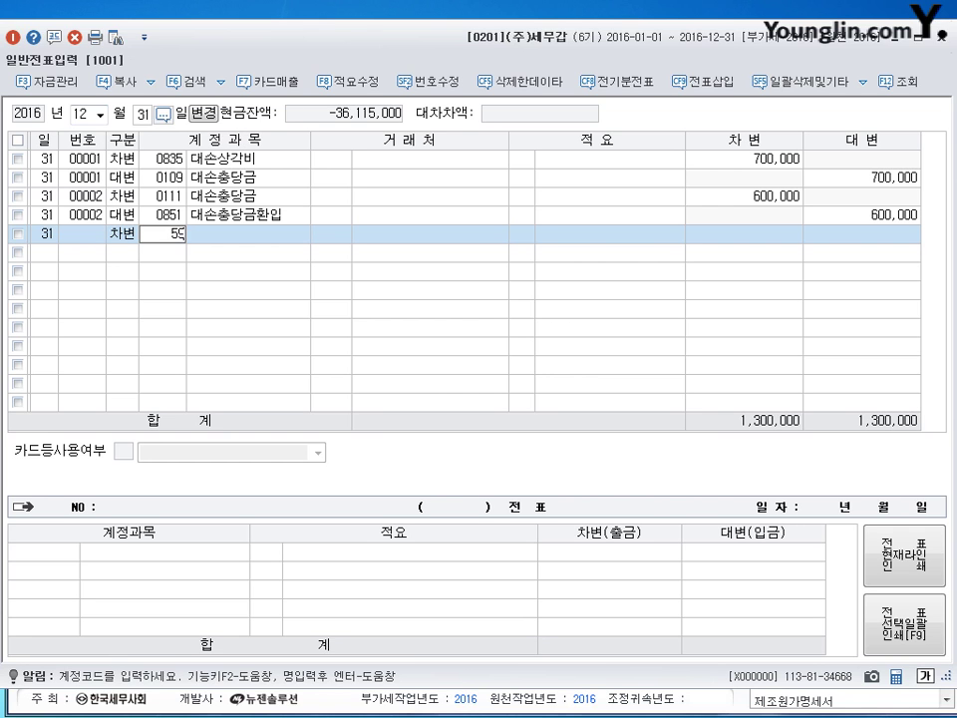
pyautogui.press('Return')
pyautogui.press('Left')
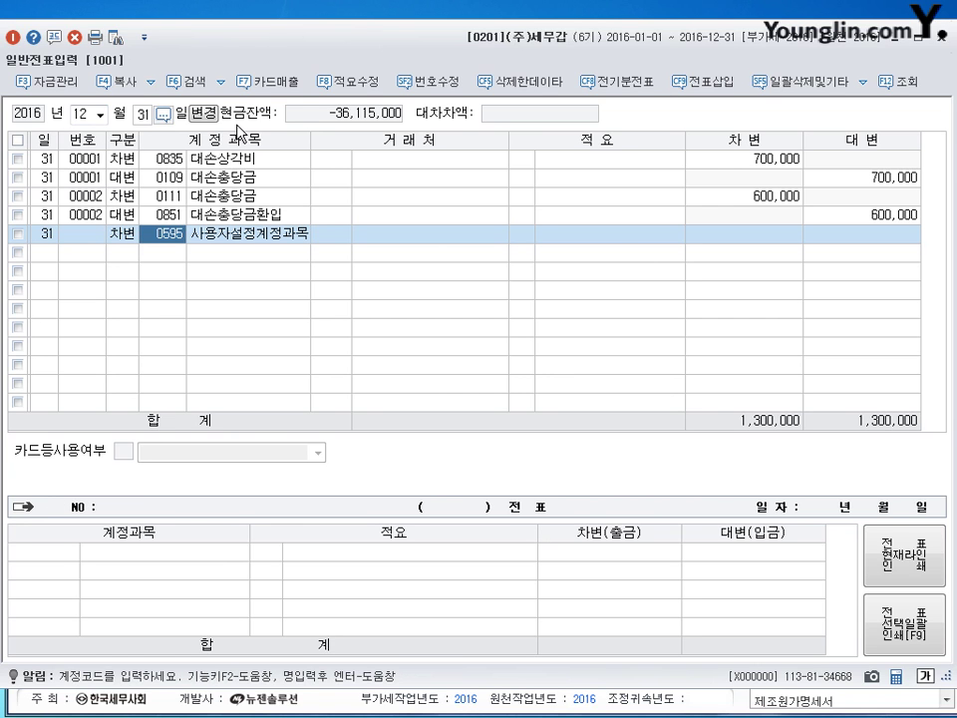
pyautogui.write('959')
pyautogui.press('Return')
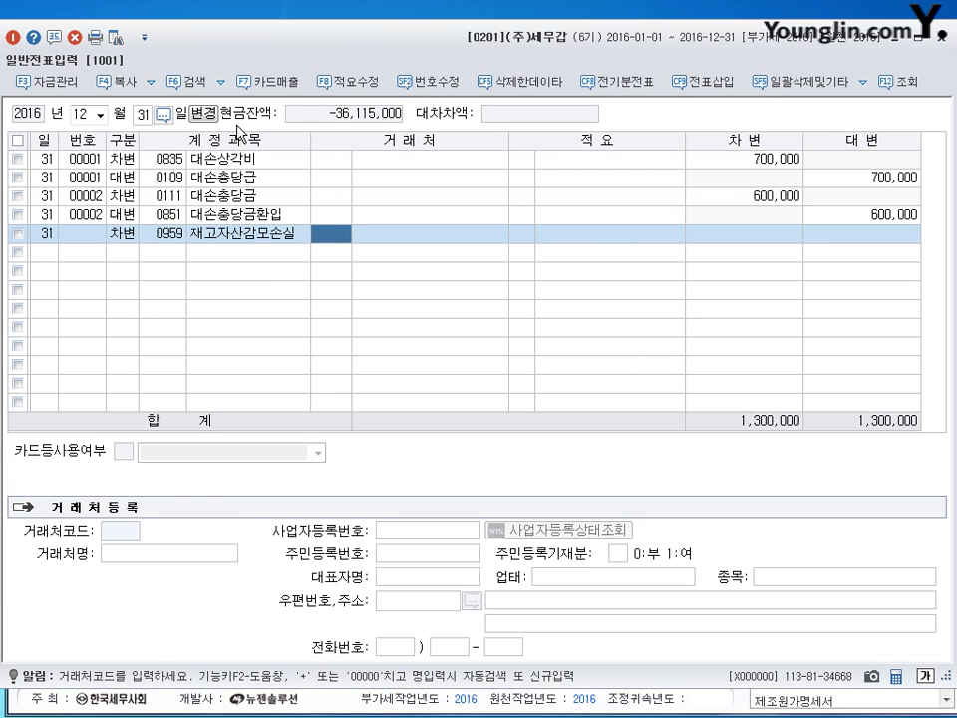
pyautogui.press('Return')
pyautogui.press('Return')
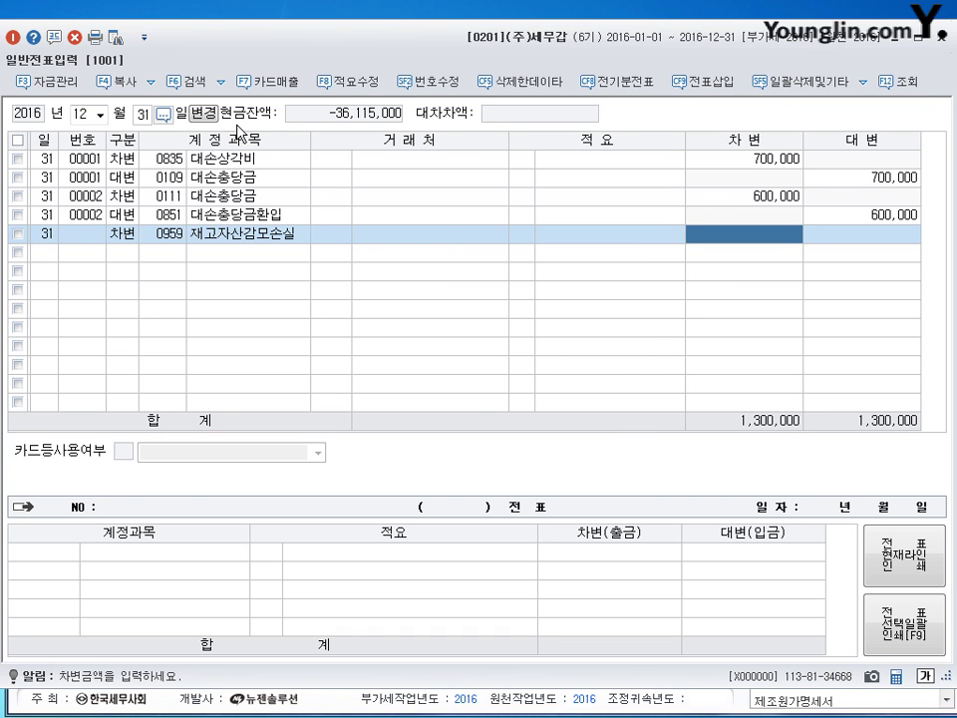
pyautogui.write('2000000')
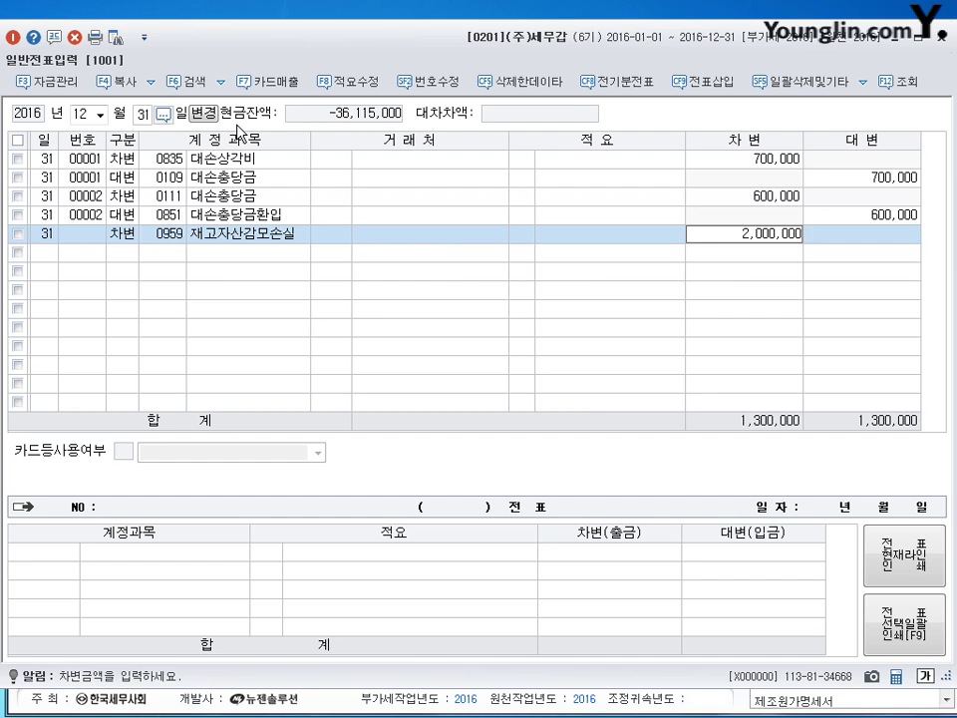
pyautogui.press('Return')
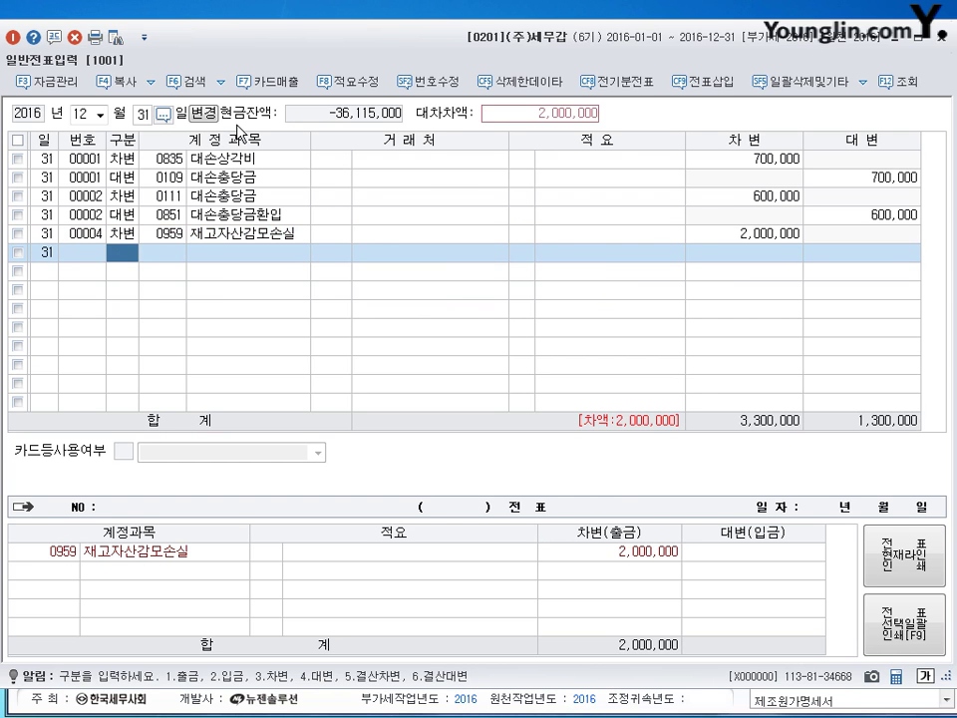
# Enter the balancing 2,000,000 credit line for account 0150 제품 with summary code 8 타계정으로 대체액 손익계산서 반영분
pyautogui.write('4150')
pyautogui.press('Return')
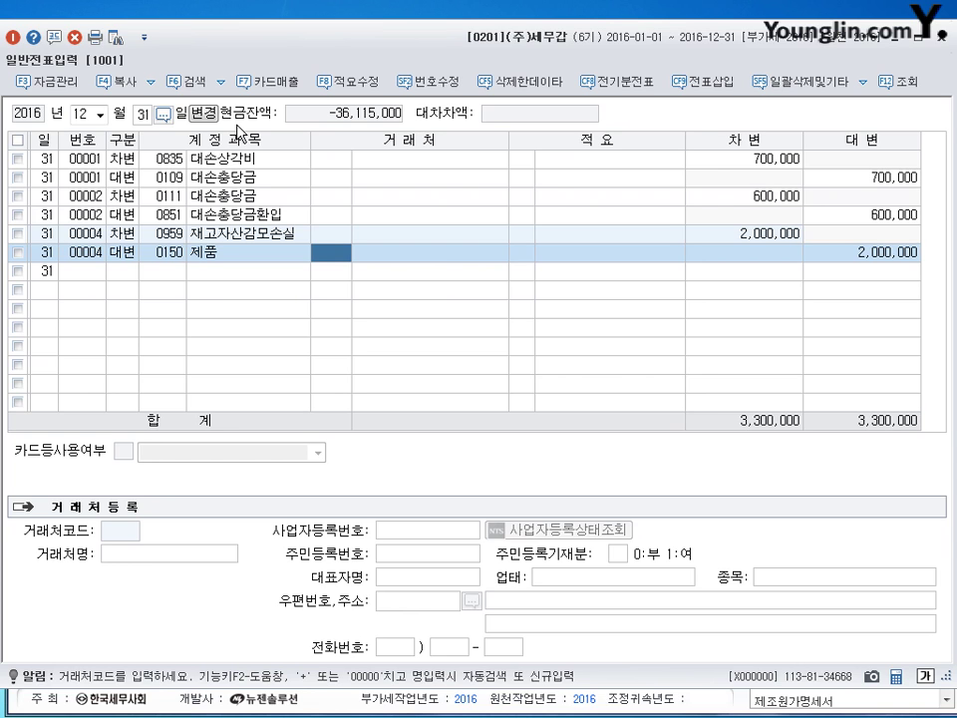
pyautogui.press('Return')
pyautogui.press('Return')
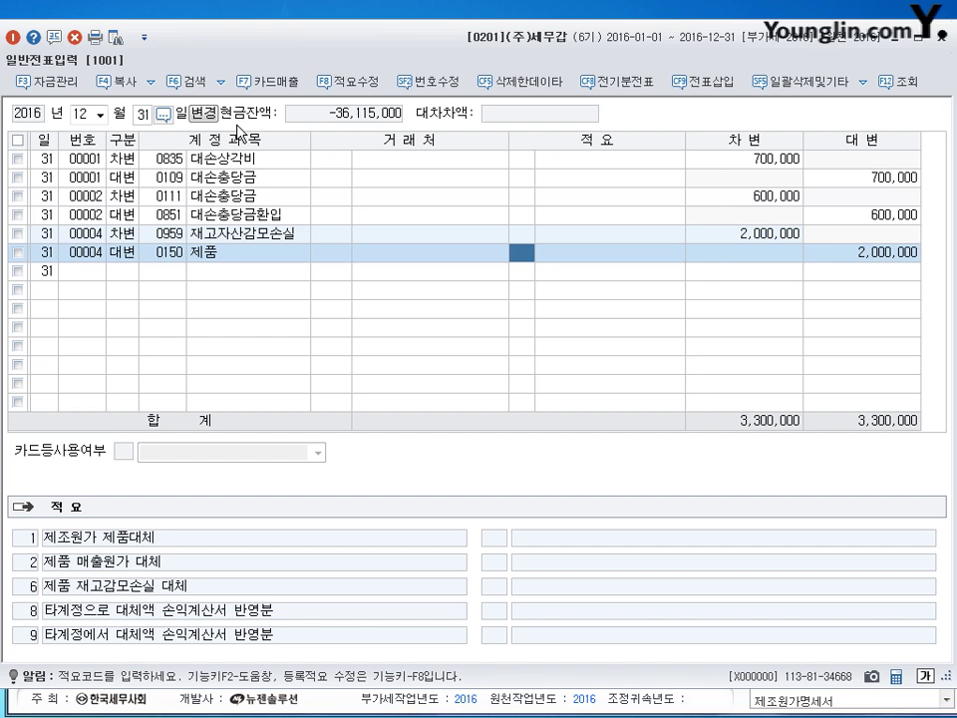
pyautogui.write('8')
pyautogui.press('Return')
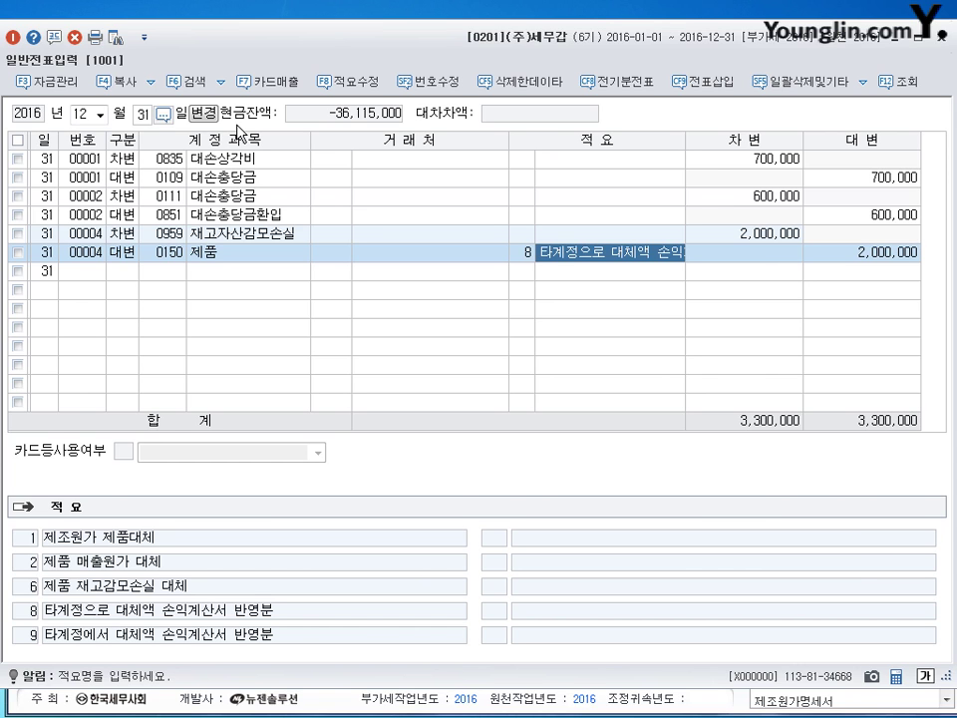
pyautogui.press('Return')
pyautogui.press('Up')
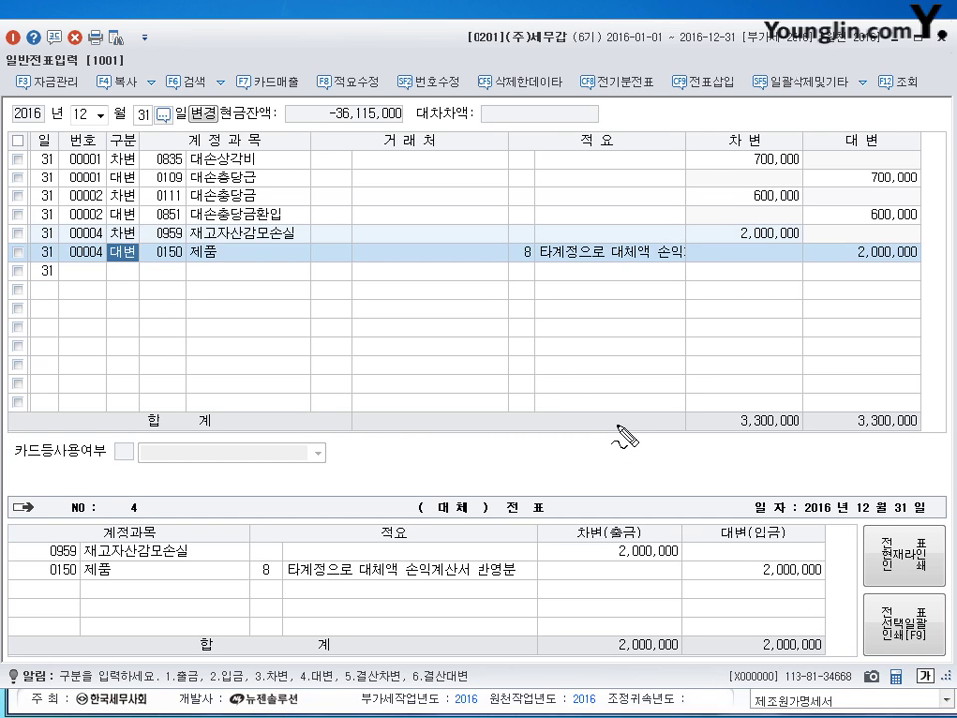
pyautogui.moveTo(538, 262)
pyautogui.mouseDown()
pyautogui.moveTo(508, 242)
pyautogui.moveTo(537, 267)
pyautogui.mouseUp()
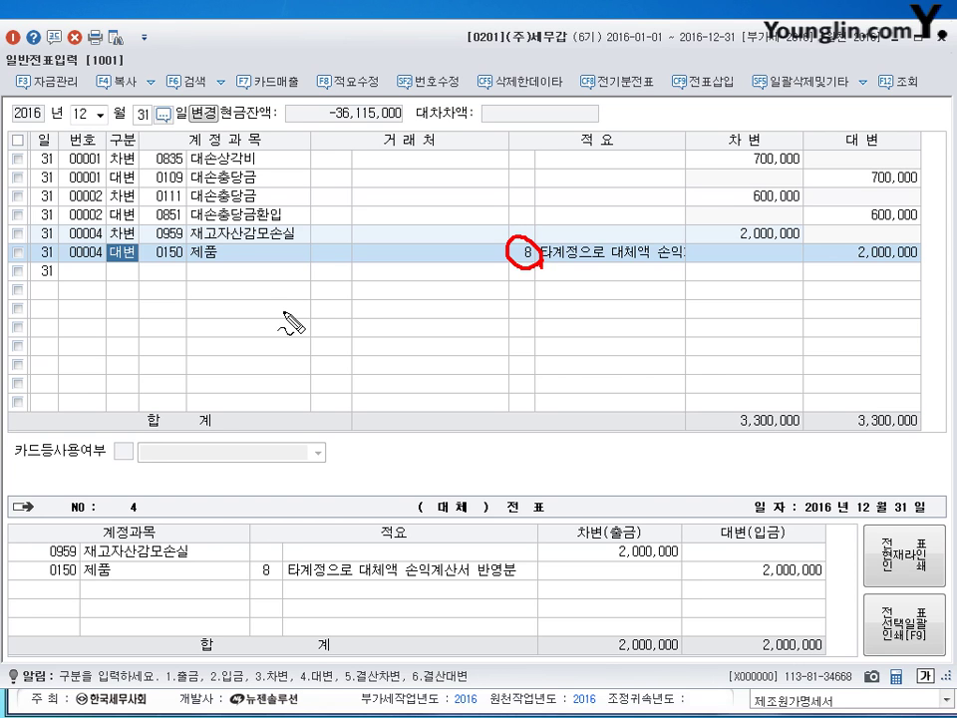
pyautogui.moveTo(298, 283)
pyautogui.mouseDown()
pyautogui.moveTo(308, 300)
pyautogui.moveTo(303, 316)
pyautogui.moveTo(386, 282)
pyautogui.mouseUp()
pyautogui.click(317, 306)
pyautogui.click(363, 305)
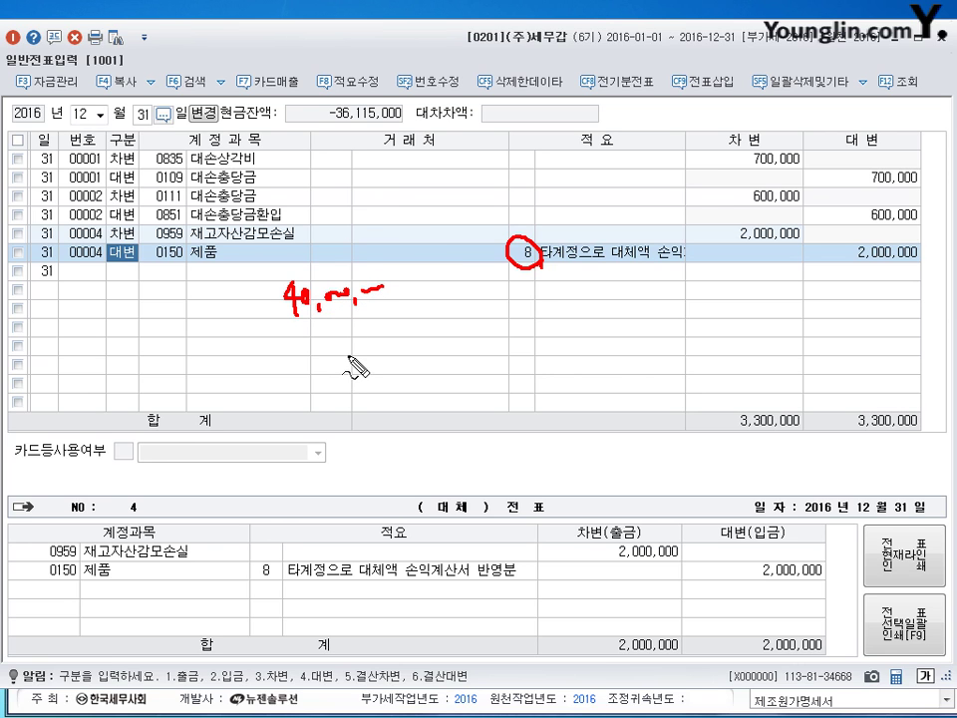
pyautogui.press('Escape')
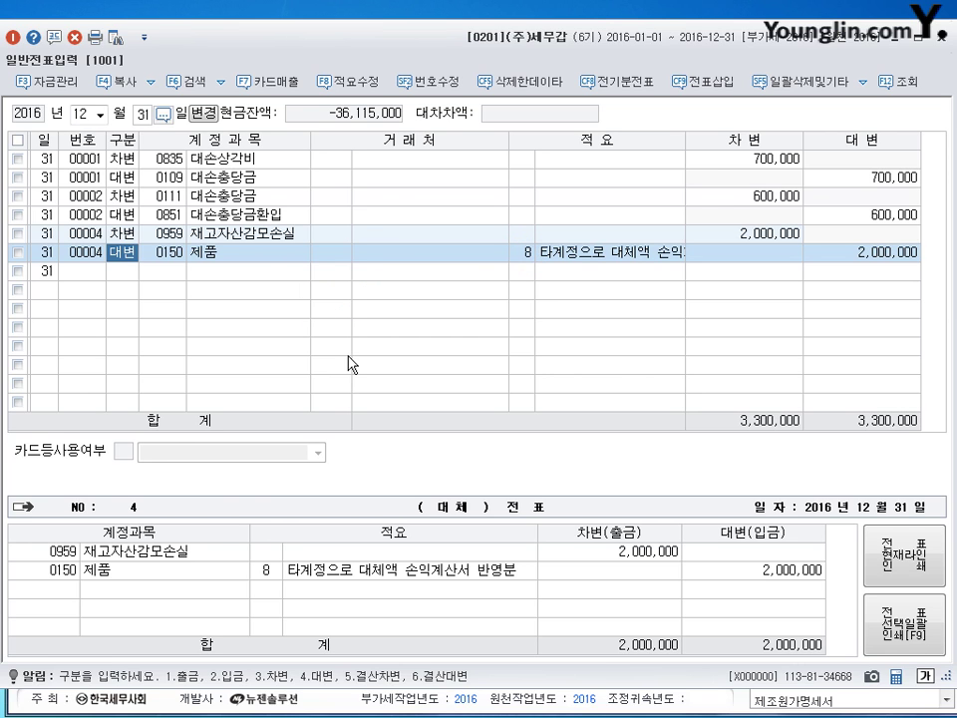
# Switch the voucher list to March 2016 with the header day blank, and start a line dated day 2
pyautogui.click(86, 113)
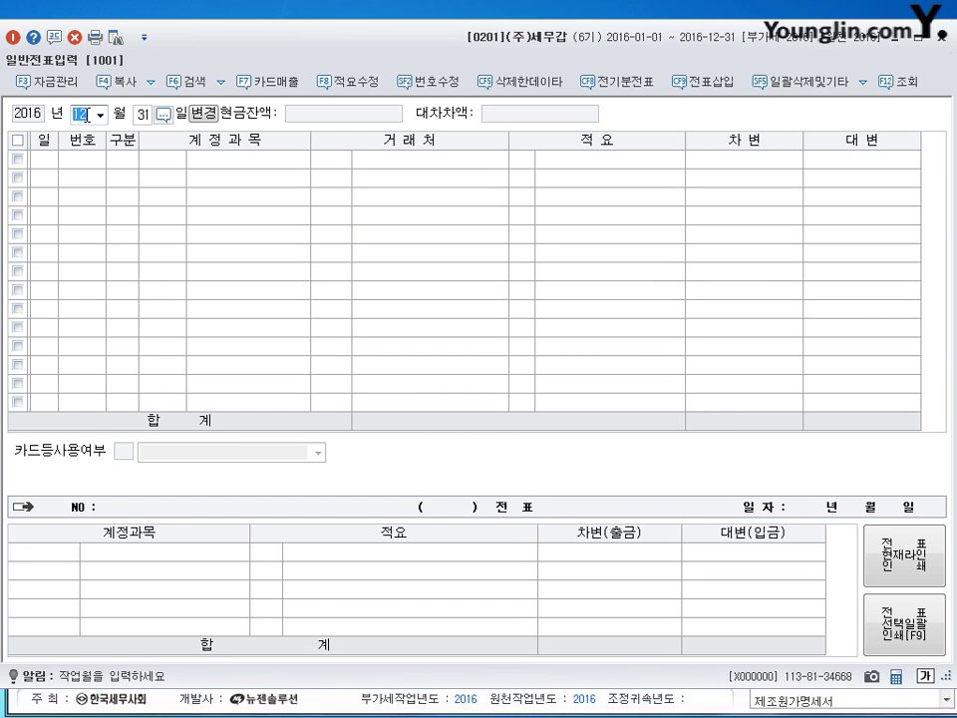
pyautogui.write('03')
pyautogui.press('Return')
pyautogui.press('BackSpace')
pyautogui.press('Return')
pyautogui.write('2')
pyautogui.press('Return')
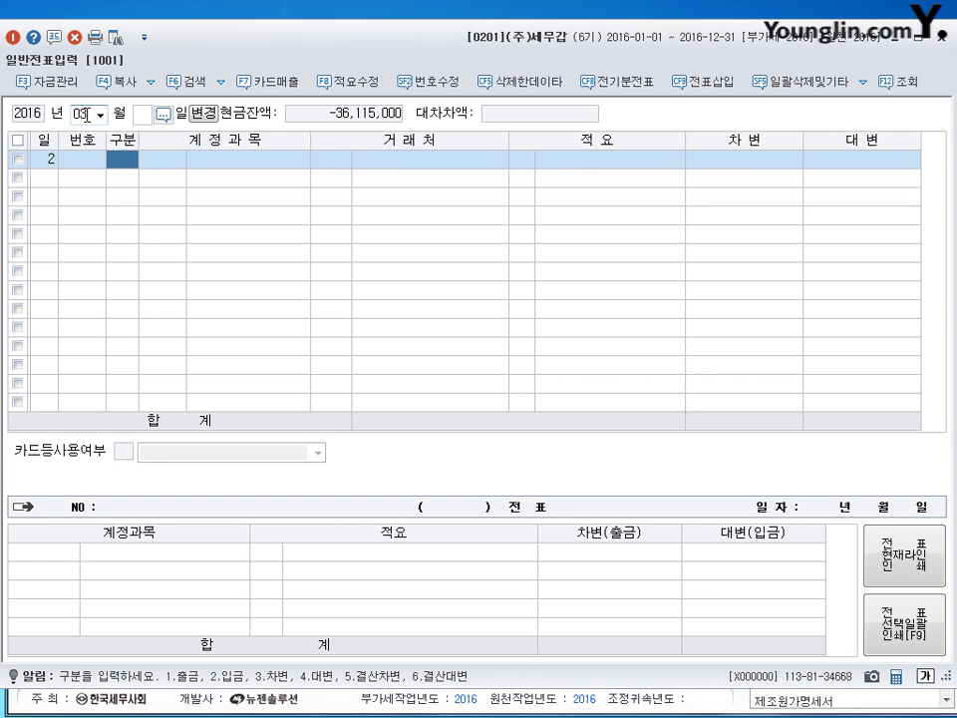
# Enter a 1,000,000 debit for account 0813 접대비 on the 2 March line
pyautogui.write('3')
pyautogui.press('Return')
pyautogui.write('813')
pyautogui.press('Return')
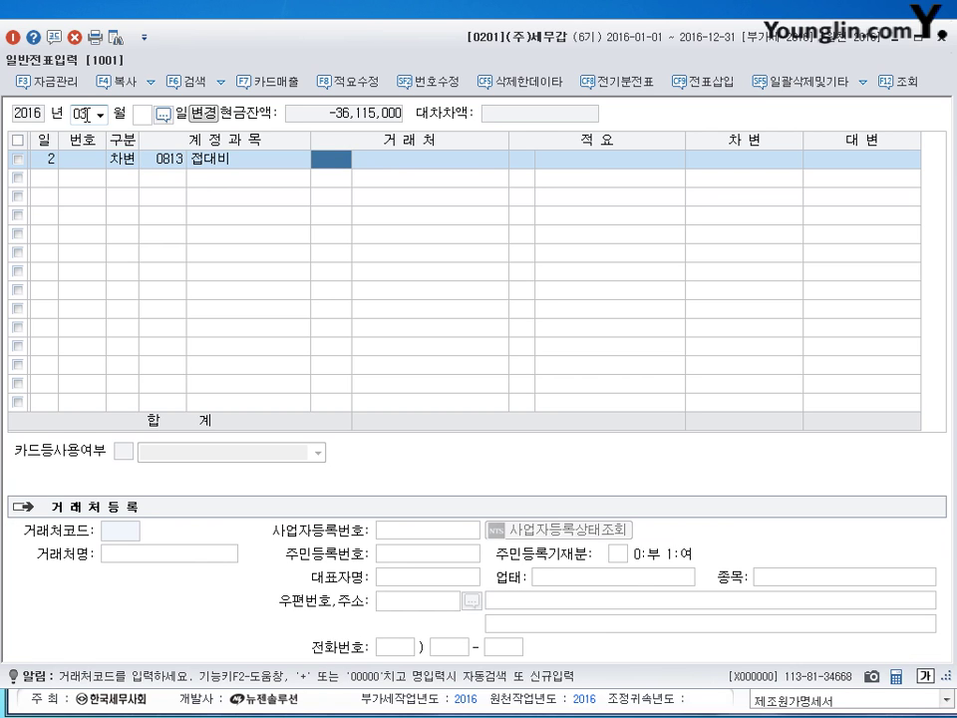
pyautogui.press('Return')
pyautogui.press('Return')
pyautogui.write('1000000')
pyautogui.press('Return')
pyautogui.press('Return')
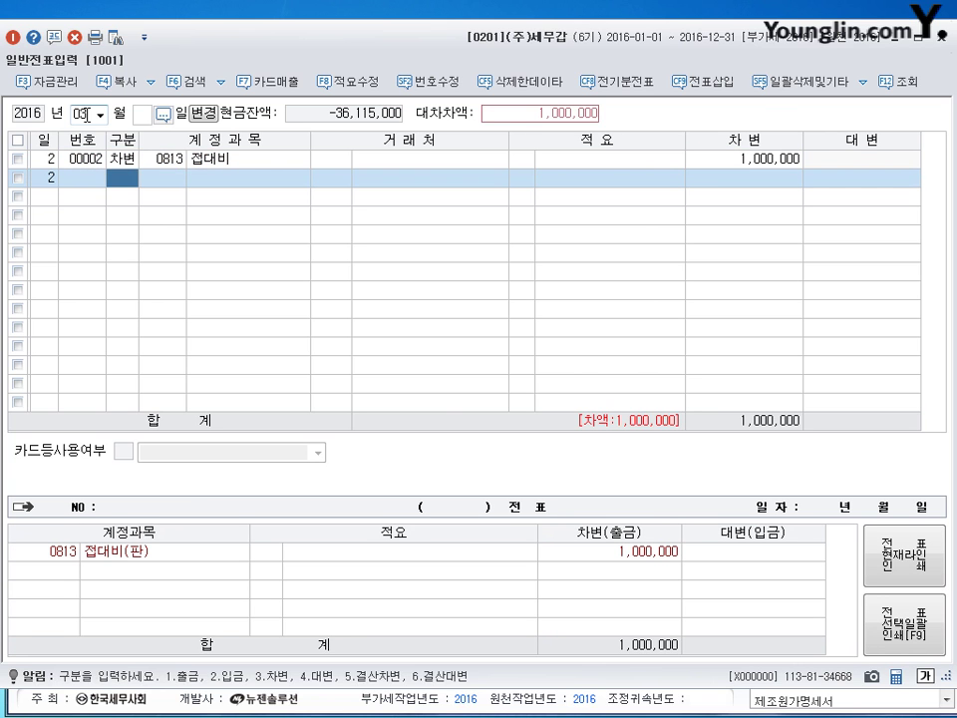
# Complete the 2 March voucher with a 1,000,000 credit to 0153 원재료, using summary code 8 타계정으로 대체액 원가명세서 반영분
pyautogui.write('4')
pyautogui.press('Return')
pyautogui.write('153')
pyautogui.press('Return')
pyautogui.press('Return')
pyautogui.press('Return')
pyautogui.write('8')
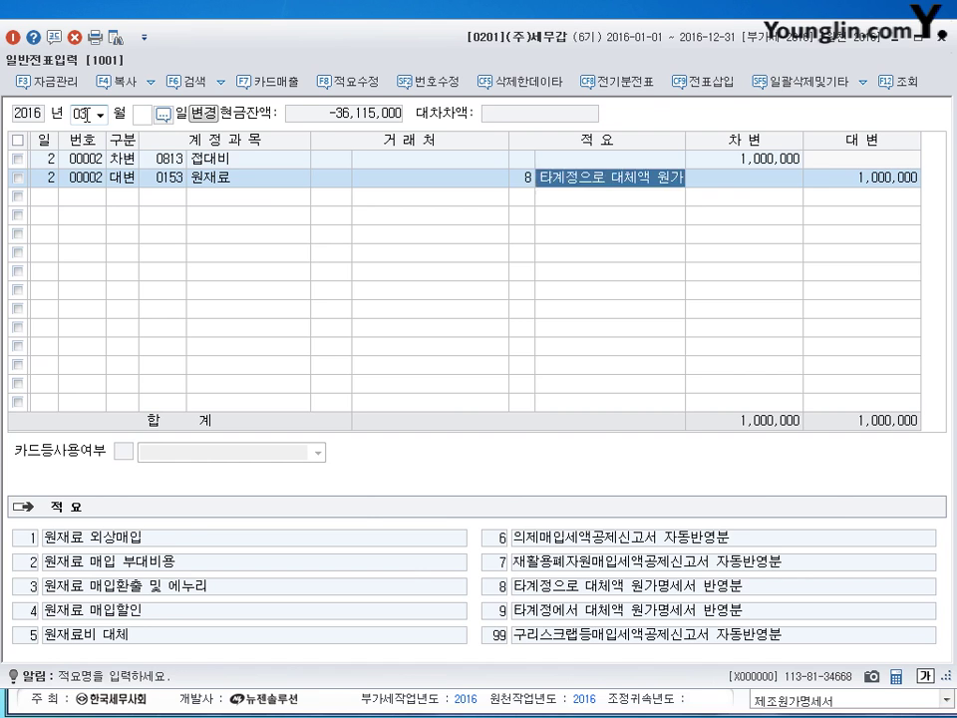
pyautogui.press('Return')
pyautogui.press('Return')
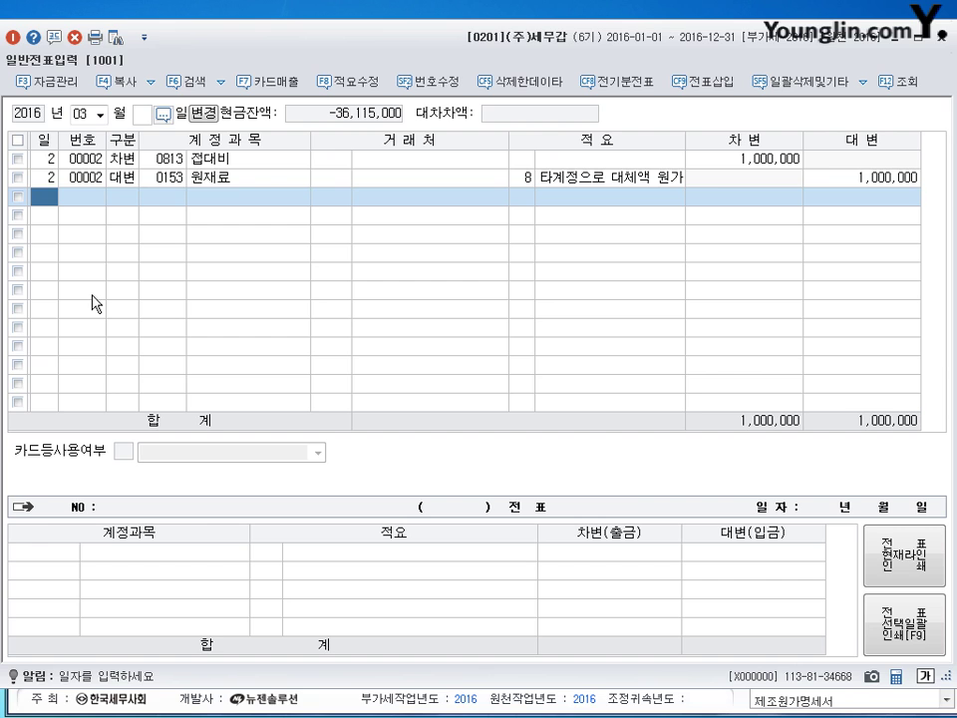
# Add a line dated 3 March debiting account 0520 수선비 for 700,000
pyautogui.write('3')
pyautogui.press('Return')
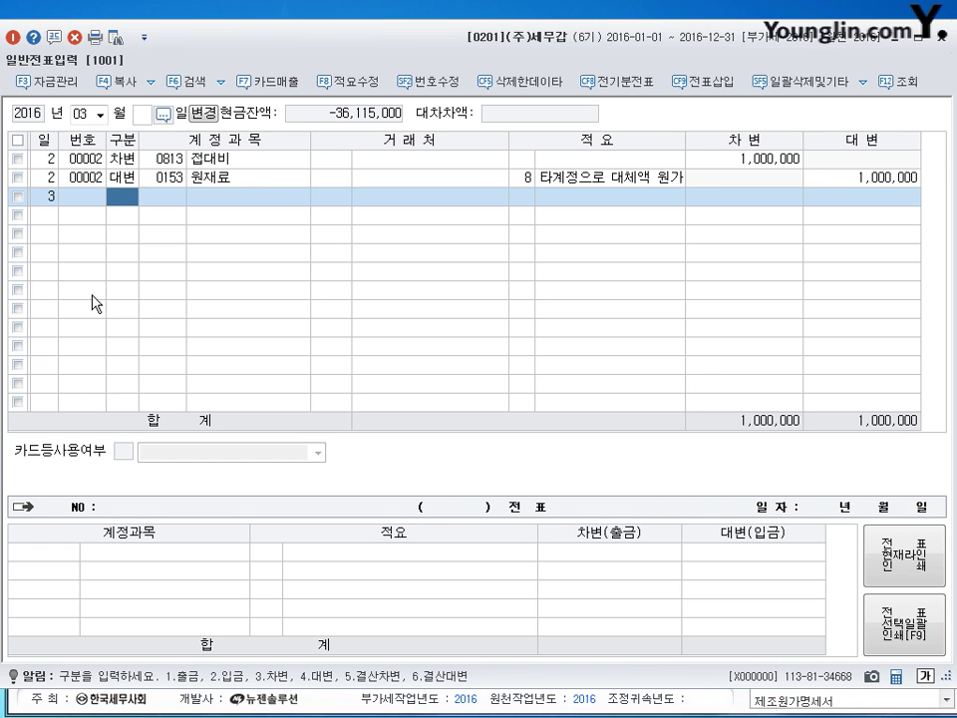
pyautogui.write('3')
pyautogui.press('Return')
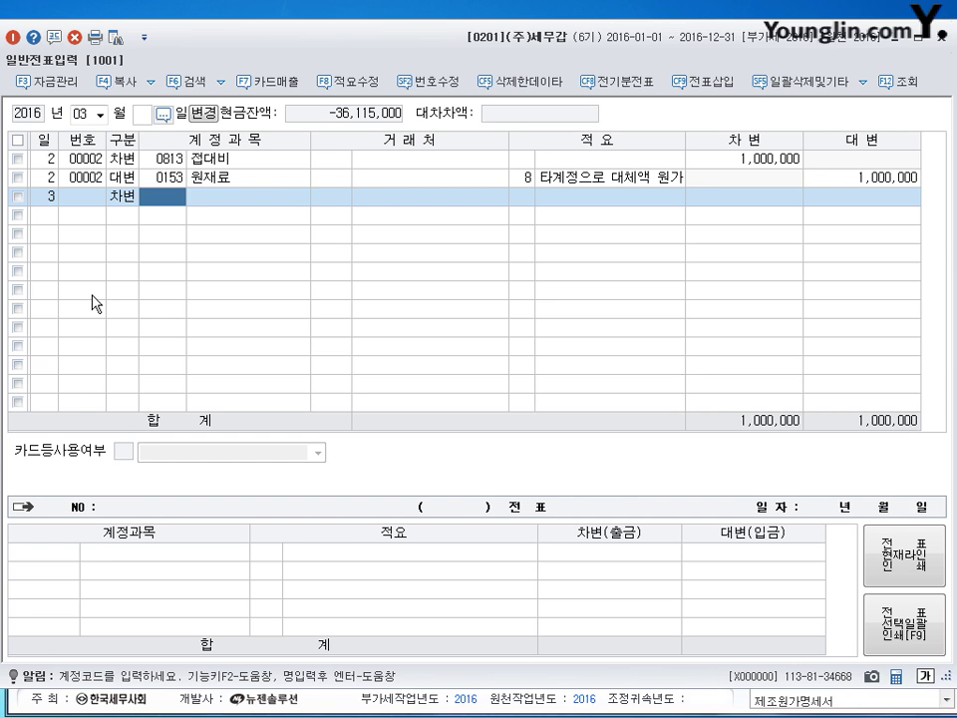
pyautogui.write('520')
pyautogui.press('Return')
pyautogui.press('Return')
pyautogui.press('Return')
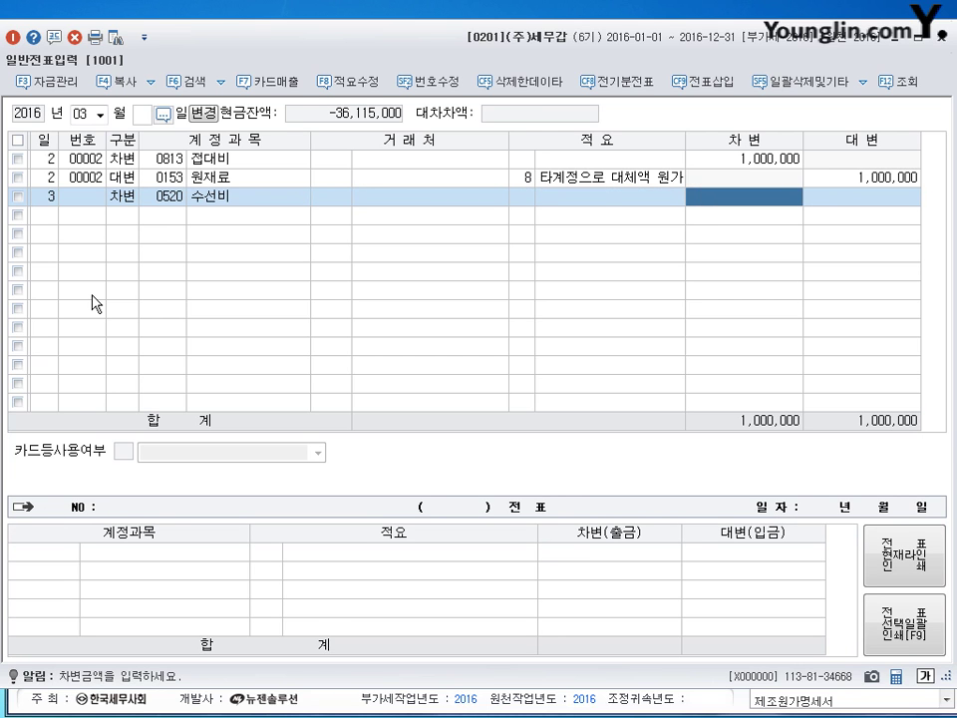
pyautogui.write('700000')
pyautogui.press('Return')
pyautogui.press('Return')
# Complete the 3 March voucher with a 700,000 credit to 0153 원재료, using summary code 8 타계정으로 대체액 원가명세서 반영분
pyautogui.write('4')
pyautogui.press('Return')
pyautogui.write('153')
pyautogui.press('Return')
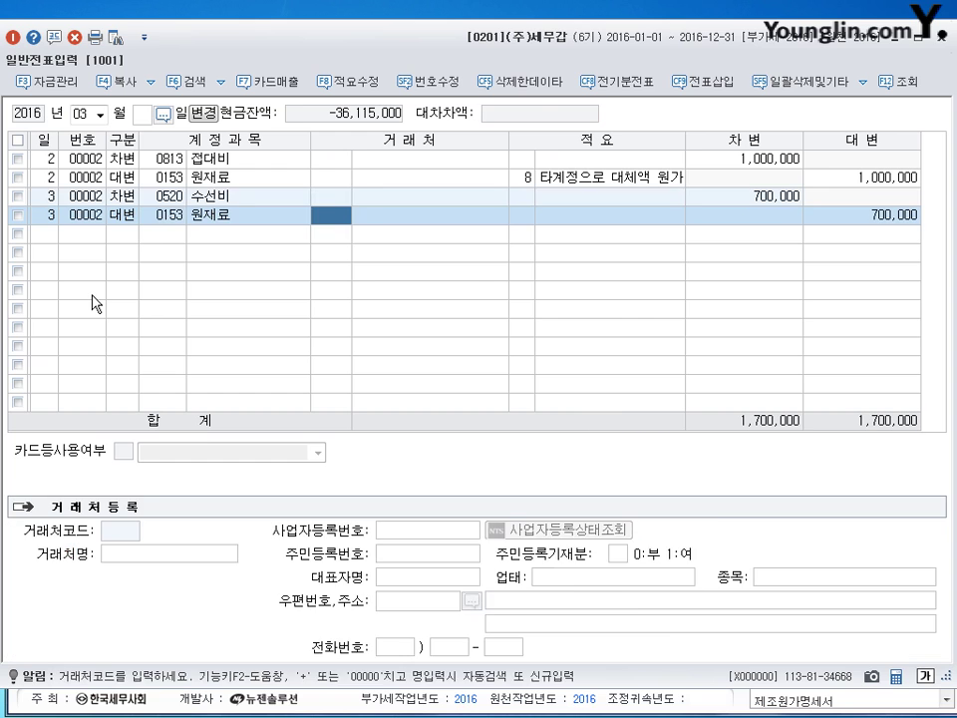
pyautogui.press('Return')
pyautogui.write('8')
pyautogui.press('Return')
pyautogui.press('Return')
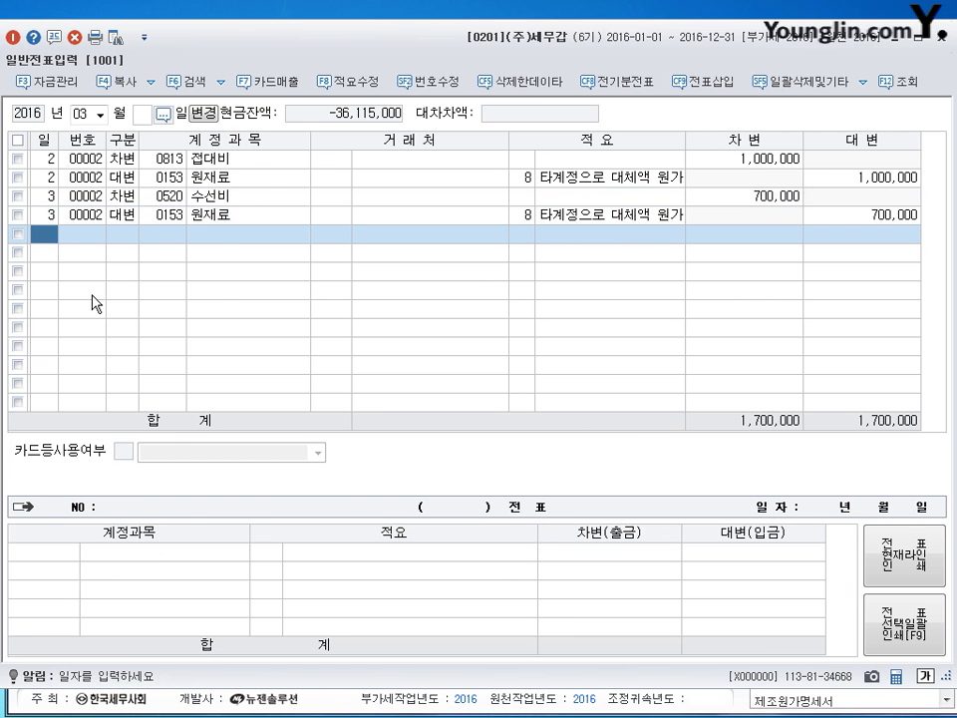
pyautogui.click(243, 215)
pyautogui.click(523, 215)
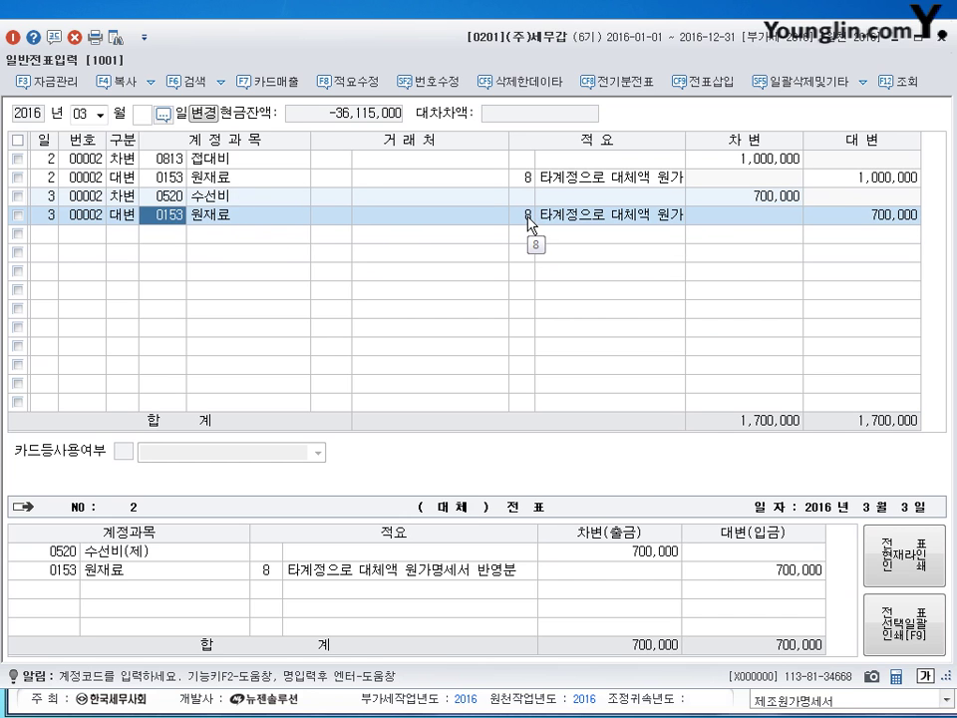
# Add a line dated 4 March debiting account 0511 복리후생비 for 100,000
pyautogui.click(35, 236)
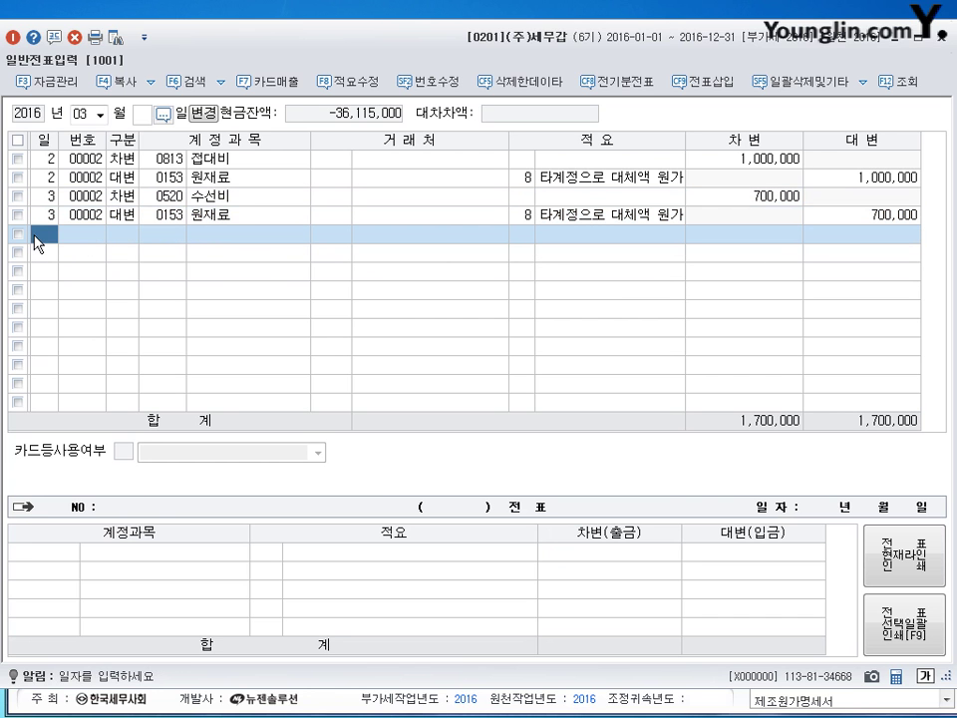
pyautogui.write('4')
pyautogui.press('Return')
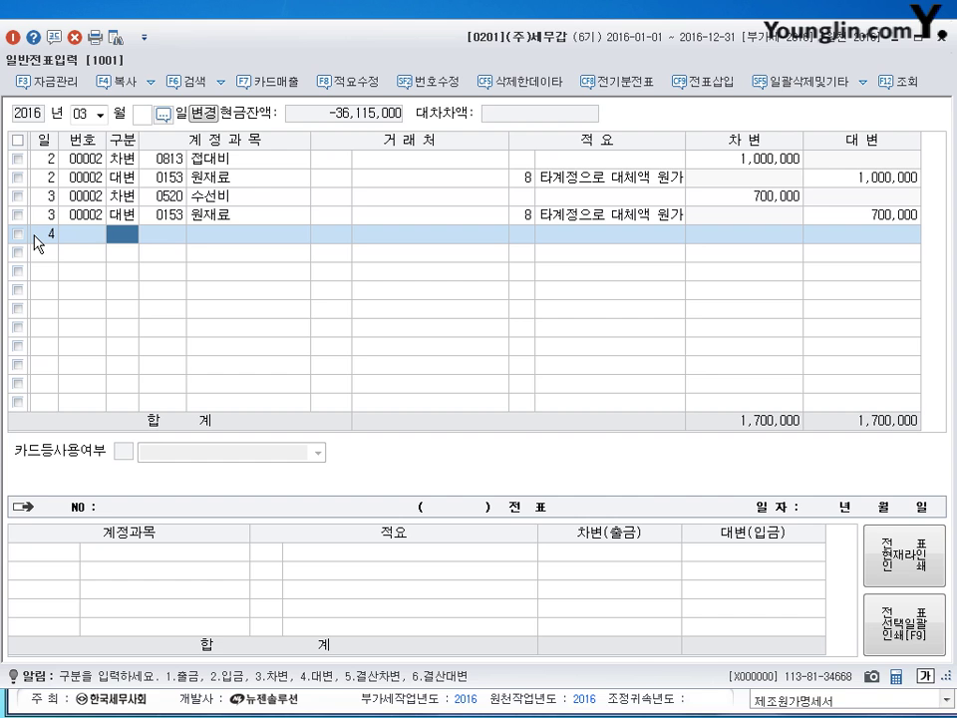
pyautogui.write('3')
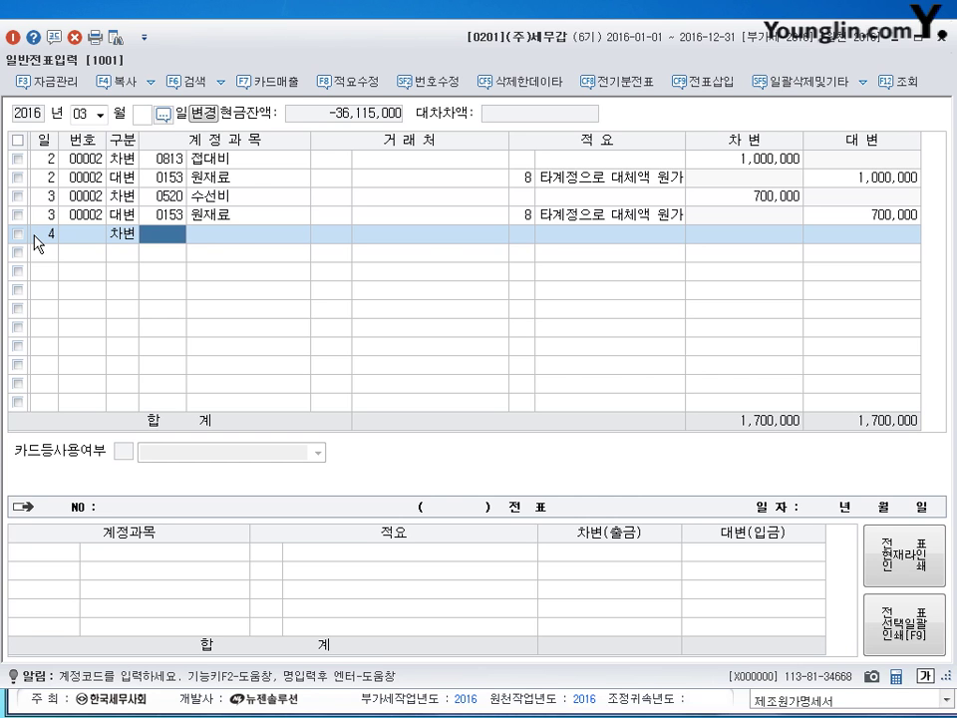
pyautogui.write('511')
pyautogui.press('Return')
pyautogui.press('Return')
pyautogui.press('Return')
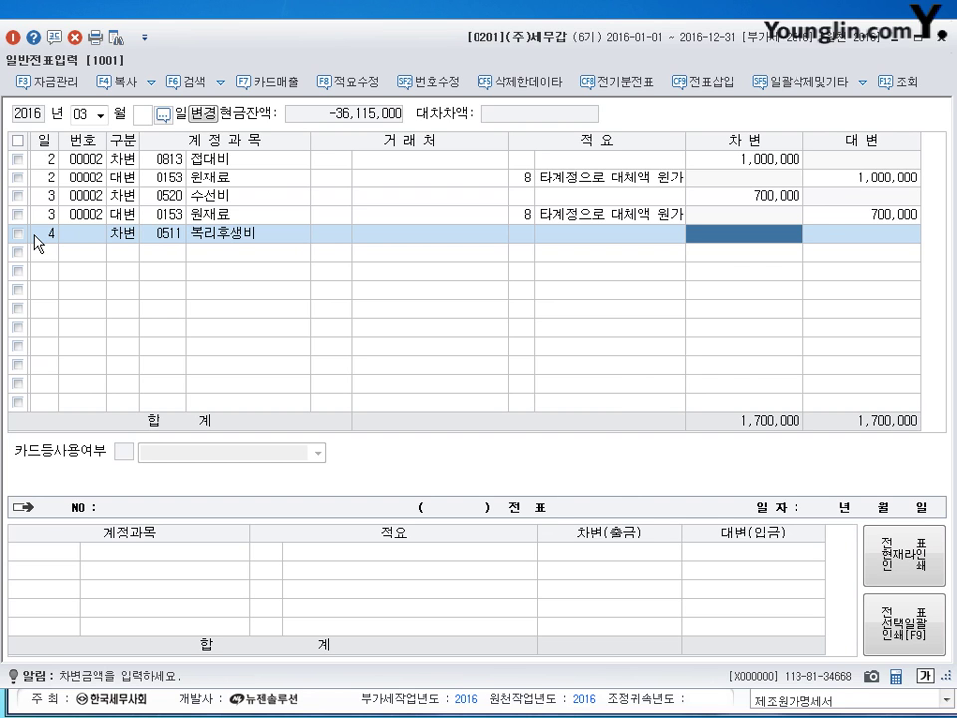
pyautogui.write('1000000')
pyautogui.press('Return')
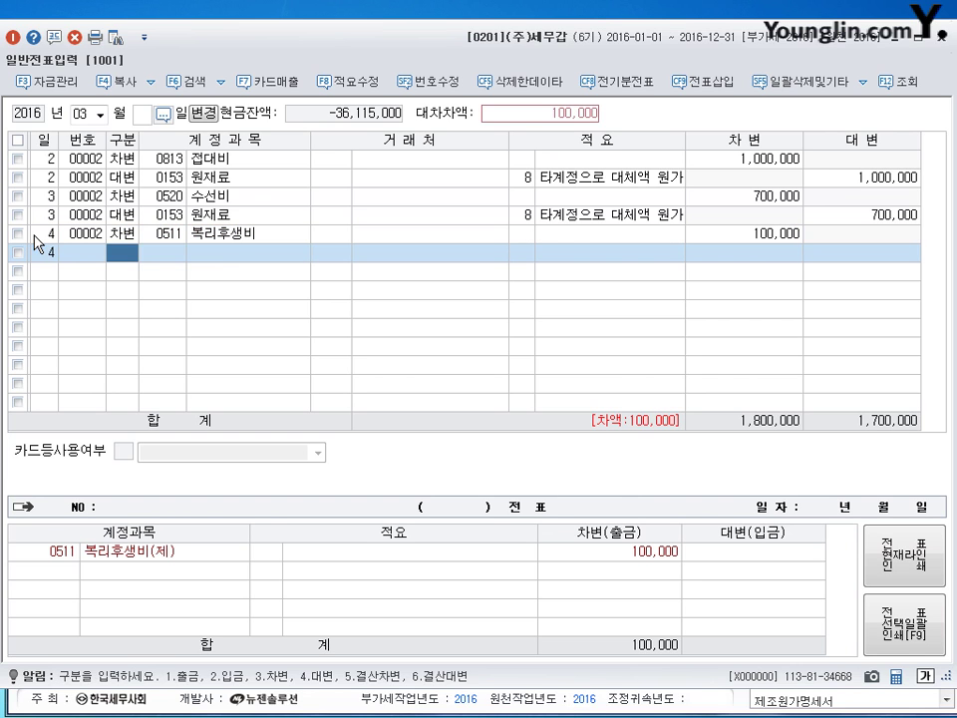
# Complete the 4 March voucher with a 100,000 credit to 0150 제품, using summary code 8 타계정으로 대체액 손익계산서 반영분
pyautogui.write('4150')
pyautogui.press('Return')
pyautogui.press('Return')
pyautogui.press('Return')
pyautogui.write('8')
pyautogui.press('Return')
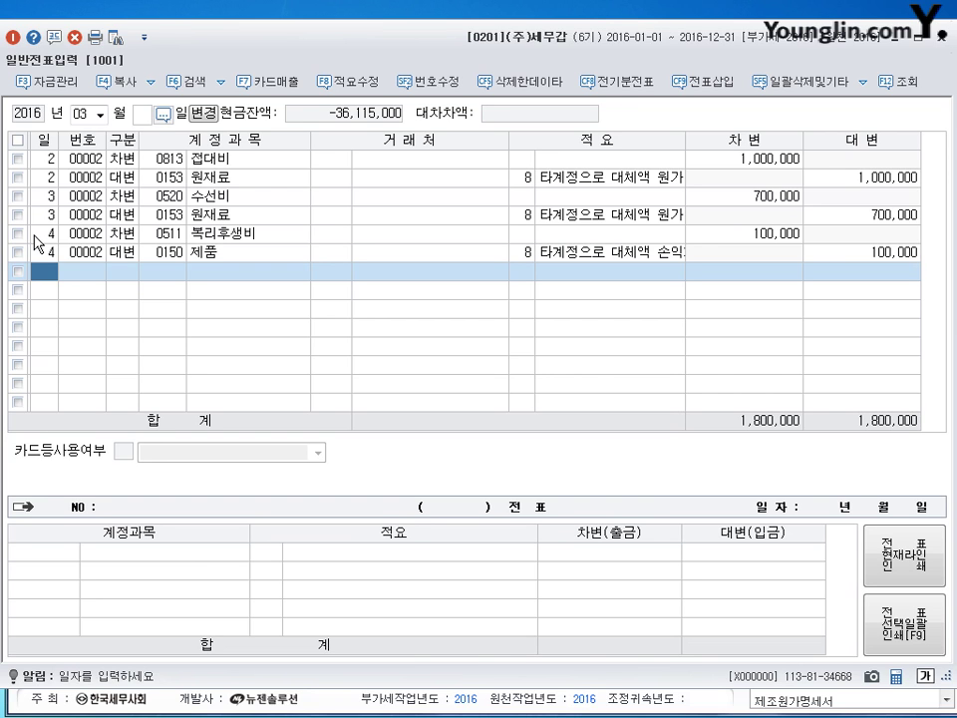
# Add a line dated 5 March debiting account 0953 기부금 for 10,000,000
pyautogui.write('5')
pyautogui.press('Return')
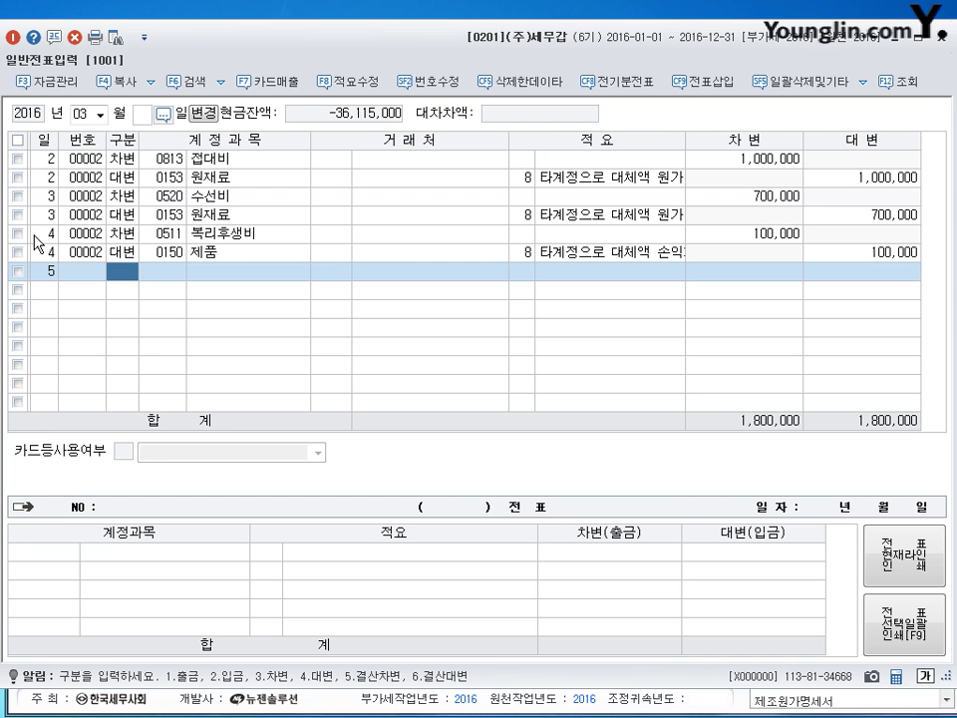
pyautogui.write('3')
pyautogui.press('Return')
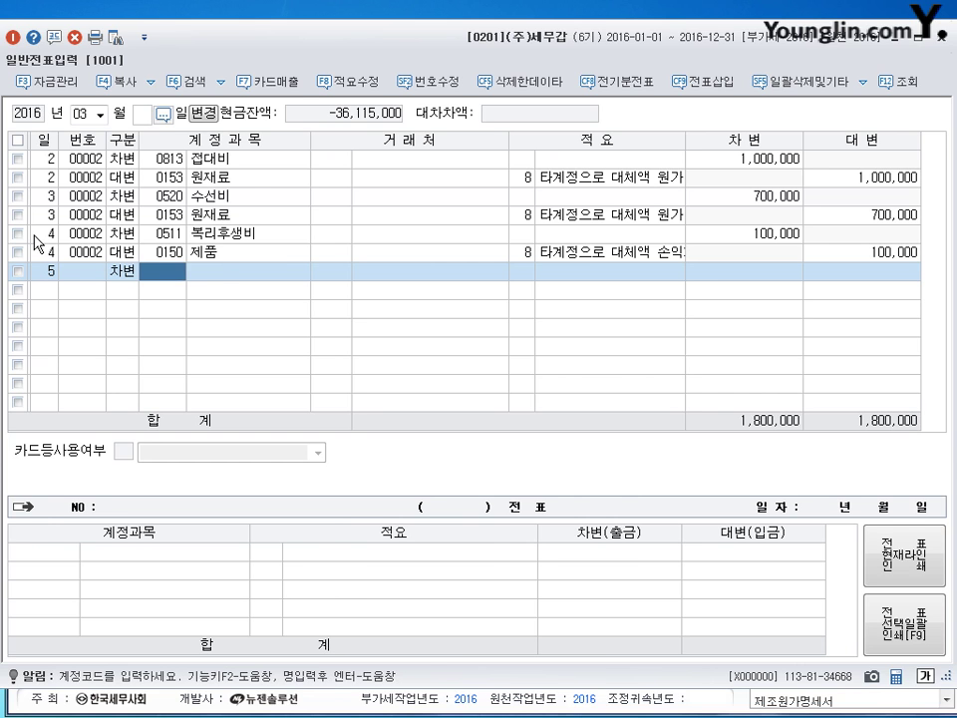
pyautogui.write('0953')
pyautogui.press('Return')
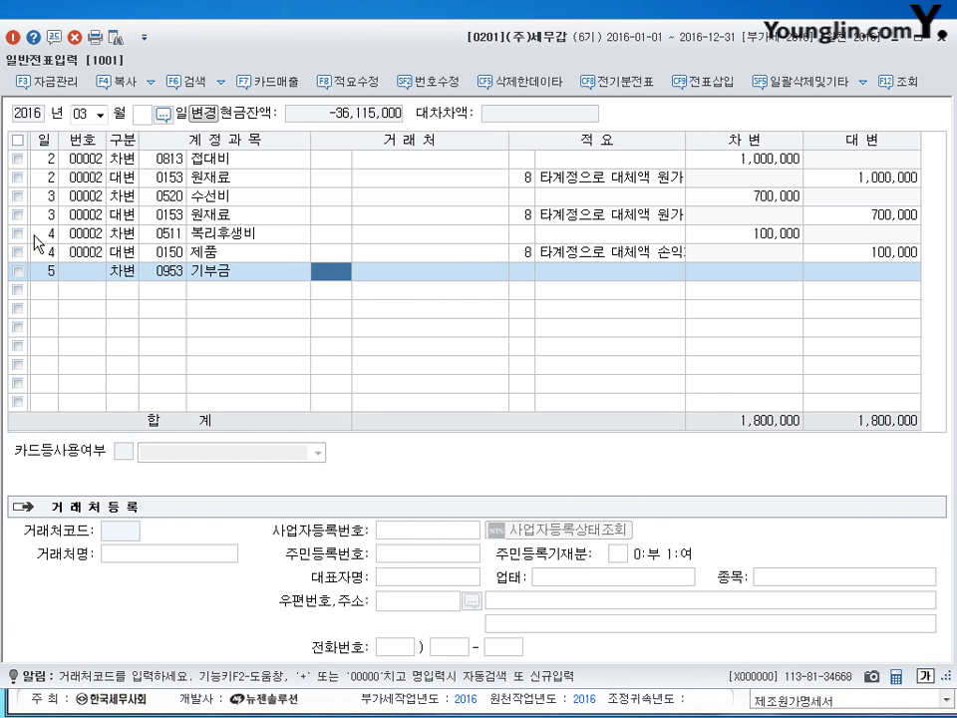
pyautogui.press('Return')
pyautogui.press('Return')
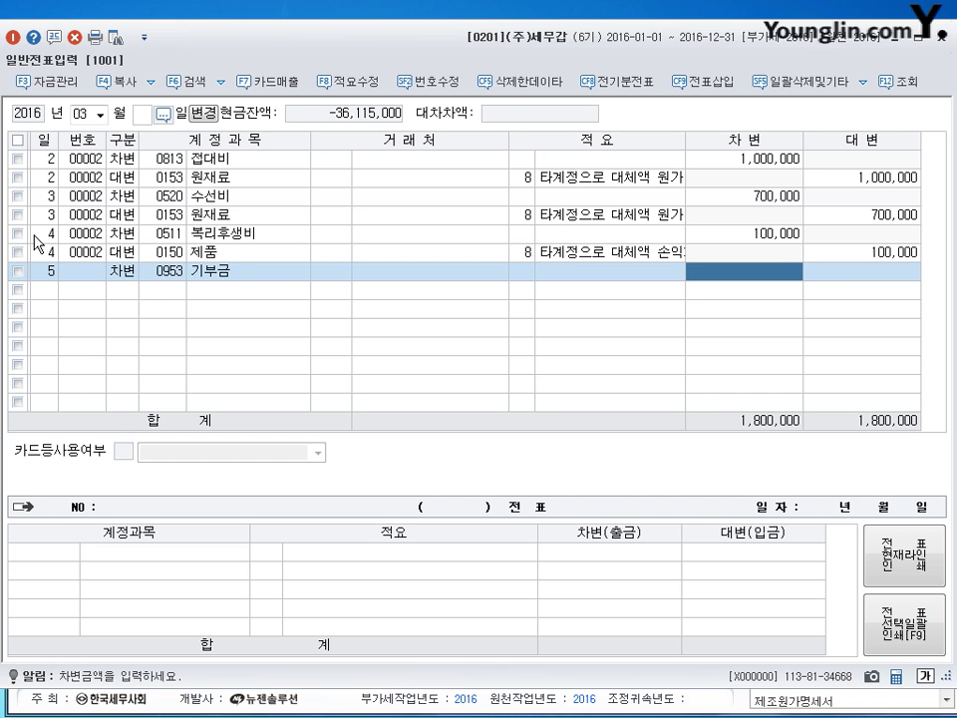
pyautogui.write('10000000')
pyautogui.press('Return')
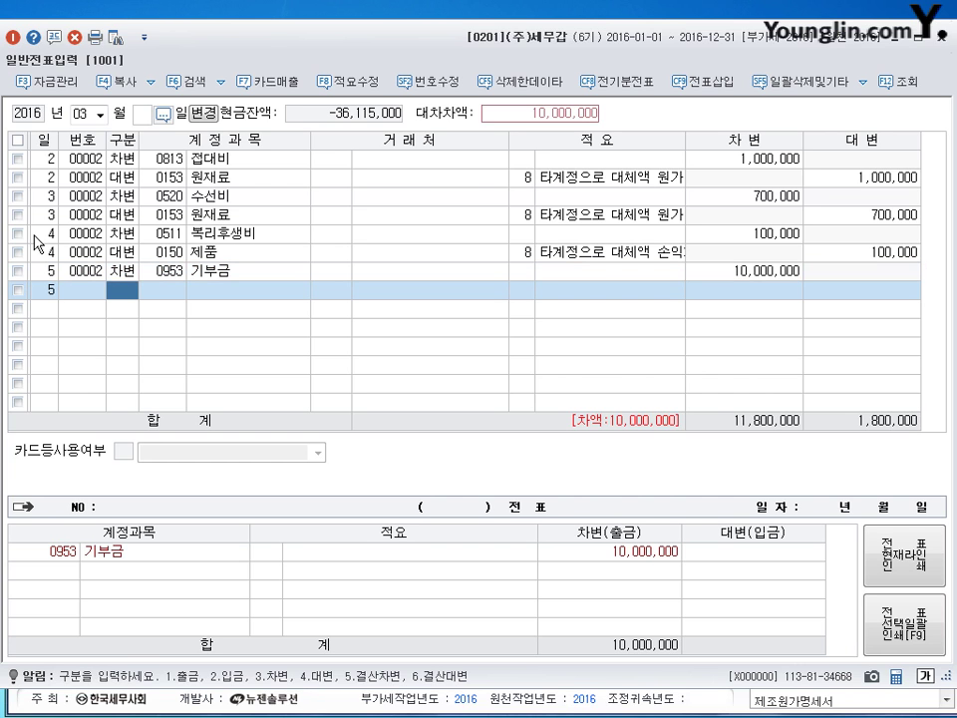
# Complete the 5 March voucher with a 10,000,000 credit to 0146 상품, using summary code 8 타계정으로 대체액 손익계산서 반영분
pyautogui.write('4')
pyautogui.press('Return')
pyautogui.write('0146')
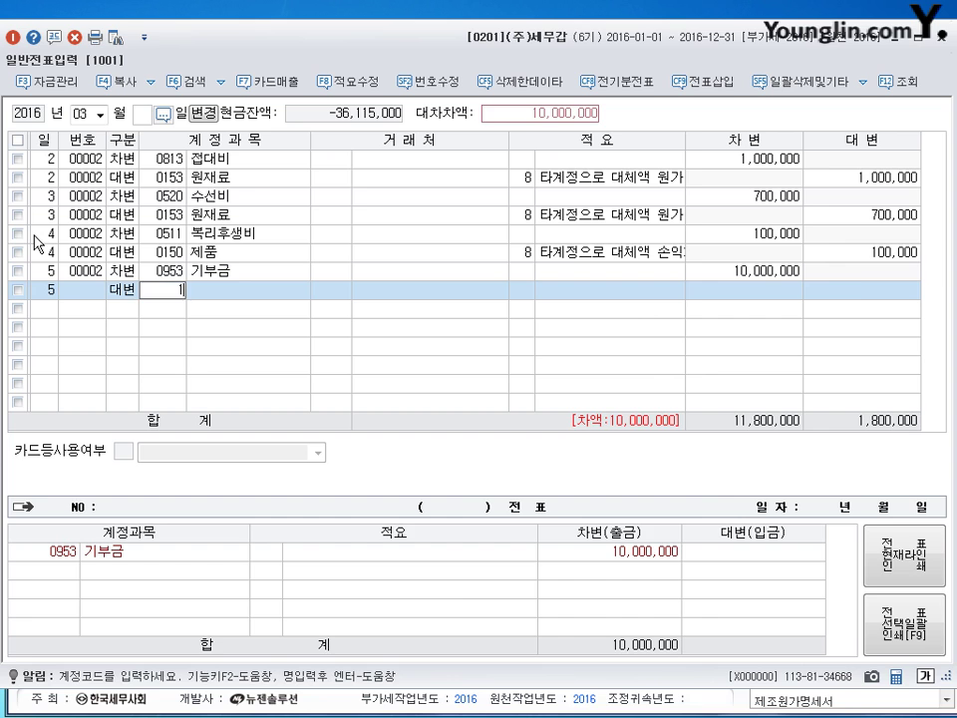
pyautogui.press('Return')
pyautogui.press('Return')
pyautogui.press('Return')
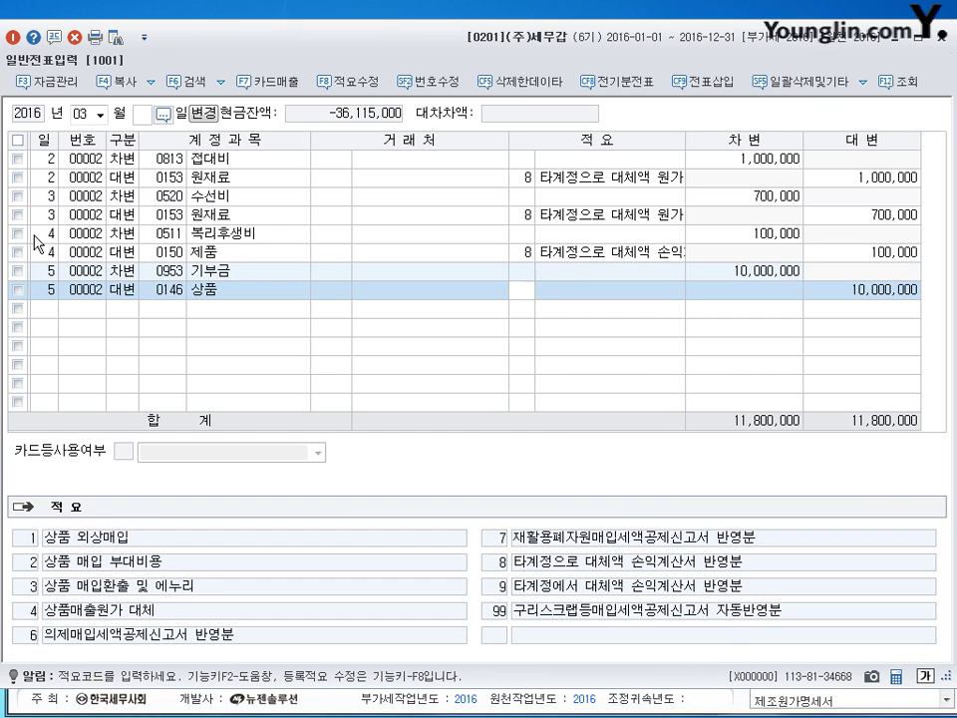
pyautogui.write('8')
pyautogui.press('Return')
pyautogui.press('Return')
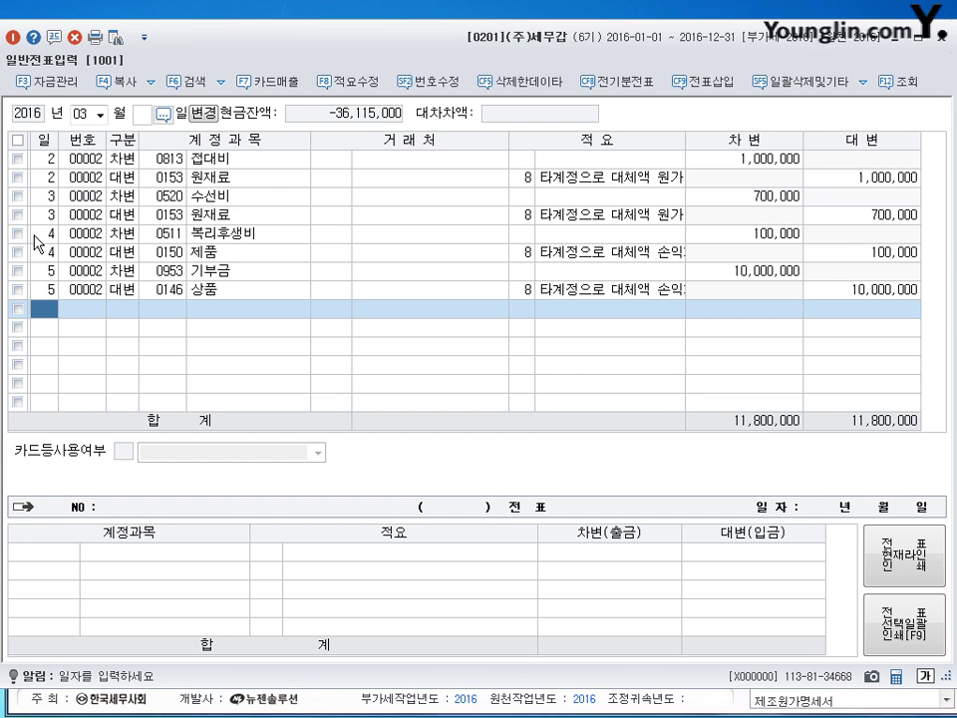
# Start a new voucher line dated 6 March
pyautogui.press('Return')
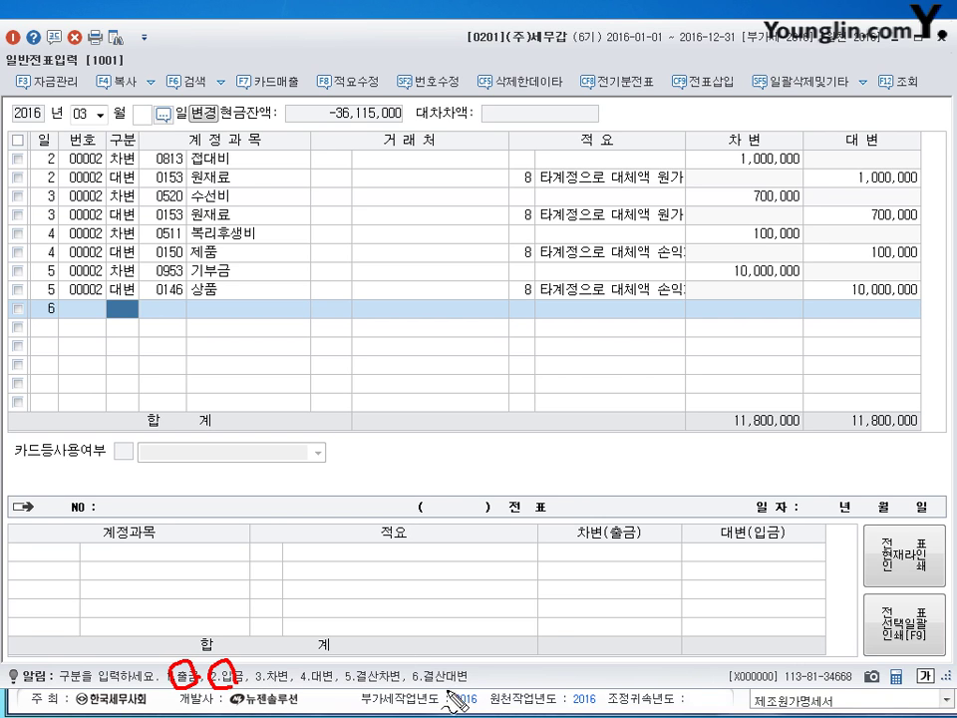
pyautogui.moveTo(361, 682)
pyautogui.mouseDown()
pyautogui.moveTo(347, 676)
pyautogui.moveTo(419, 658)
pyautogui.moveTo(460, 672)
pyautogui.moveTo(431, 686)
pyautogui.mouseUp()
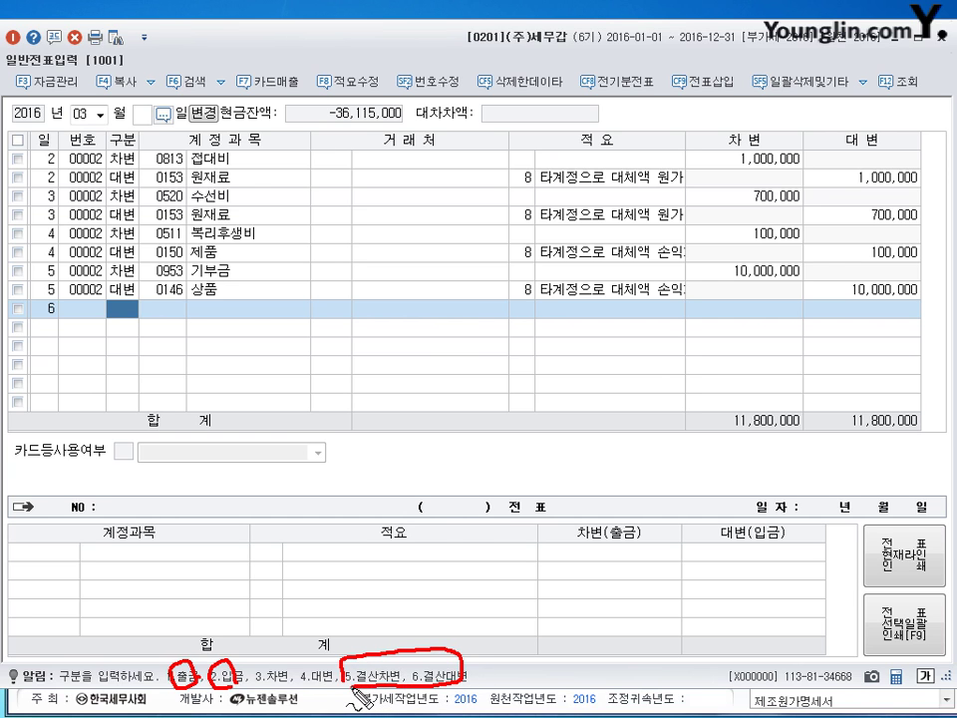
pyautogui.moveTo(377, 655)
pyautogui.mouseDown()
pyautogui.moveTo(409, 690)
pyautogui.moveTo(385, 683)
pyautogui.mouseUp()
pyautogui.moveTo(385, 683); pyautogui.dragTo(370, 696)
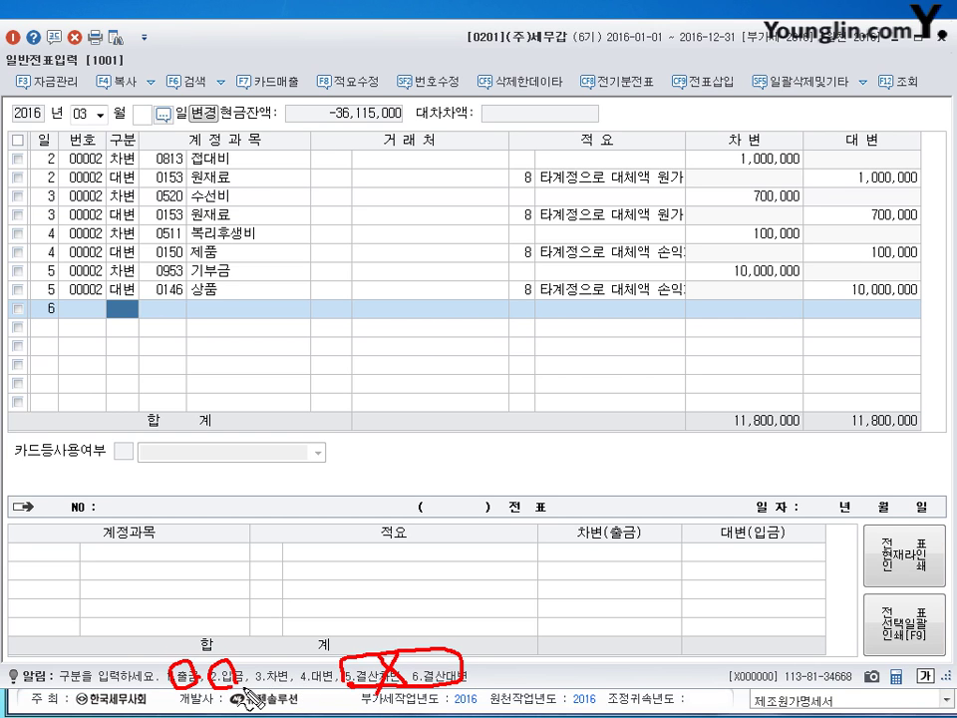
pyautogui.moveTo(166, 606); pyautogui.dragTo(178, 621)
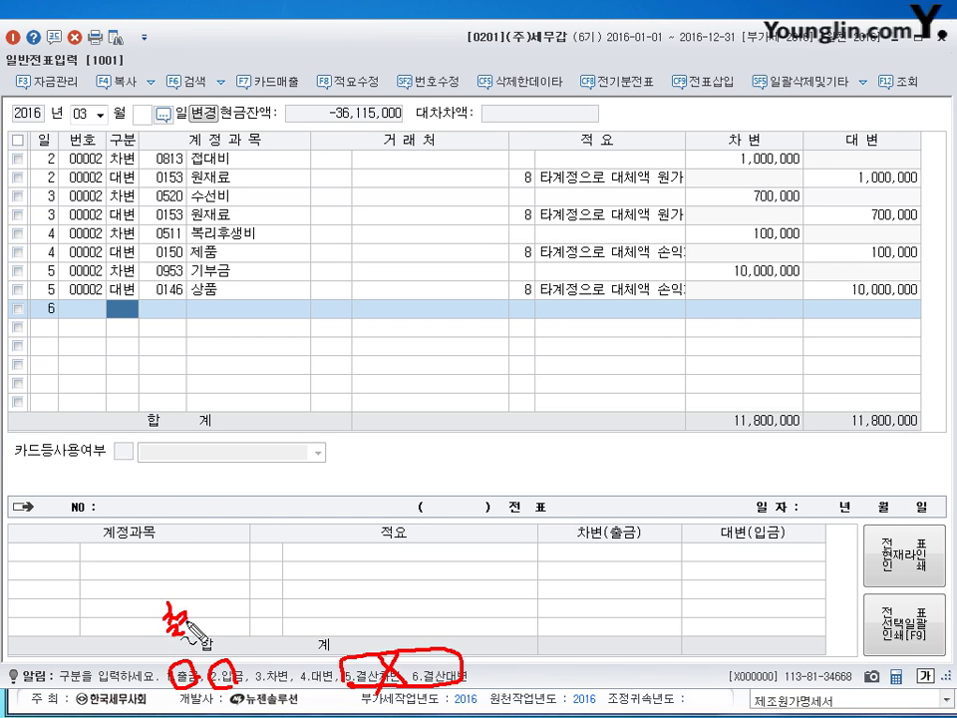
pyautogui.moveTo(204, 636)
pyautogui.mouseDown()
pyautogui.moveTo(214, 615)
pyautogui.moveTo(221, 622)
pyautogui.moveTo(229, 613)
pyautogui.moveTo(251, 630)
pyautogui.moveTo(279, 610)
pyautogui.mouseUp()
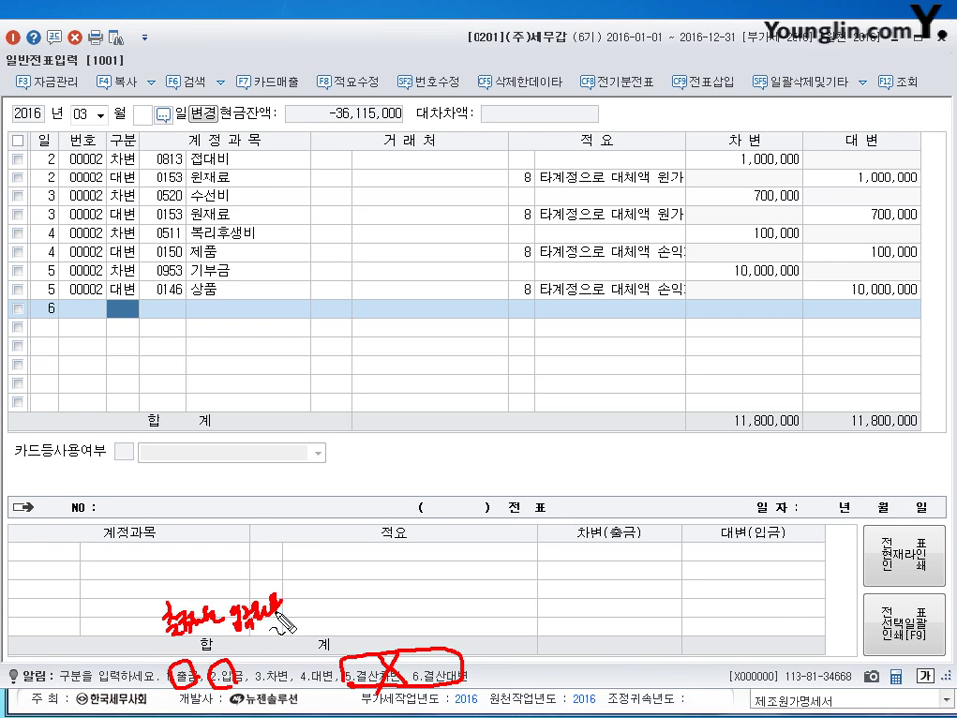
pyautogui.moveTo(323, 696)
pyautogui.mouseDown()
pyautogui.moveTo(311, 666)
pyautogui.moveTo(295, 658)
pyautogui.moveTo(306, 637)
pyautogui.moveTo(369, 612)
pyautogui.moveTo(375, 622)
pyautogui.mouseUp()
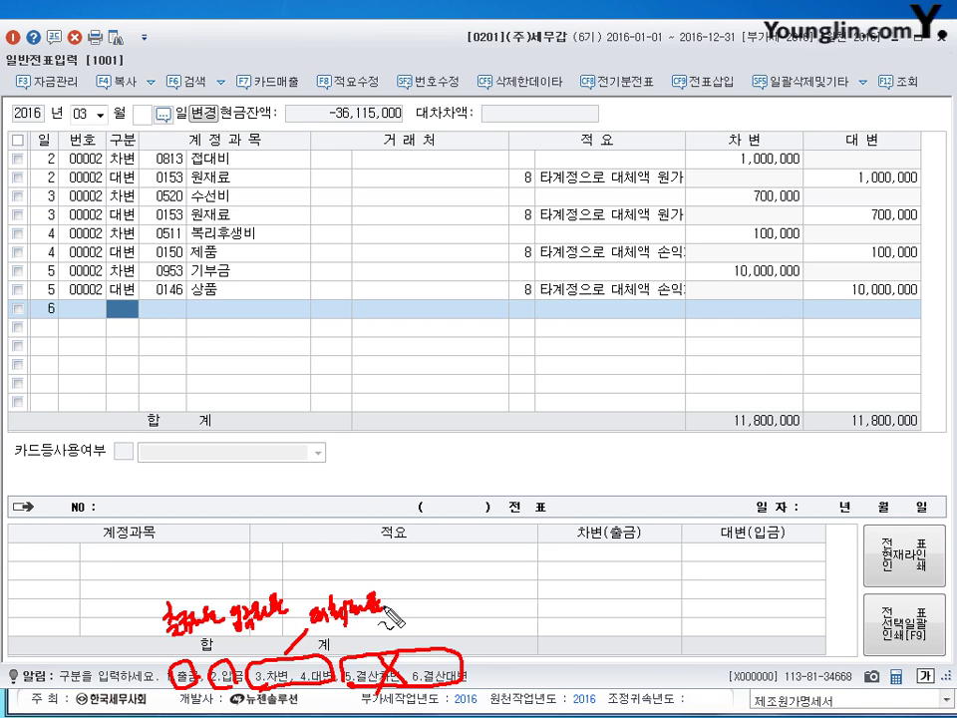
pyautogui.moveTo(209, 638)
pyautogui.mouseDown()
pyautogui.moveTo(276, 598)
pyautogui.moveTo(391, 602)
pyautogui.mouseUp()
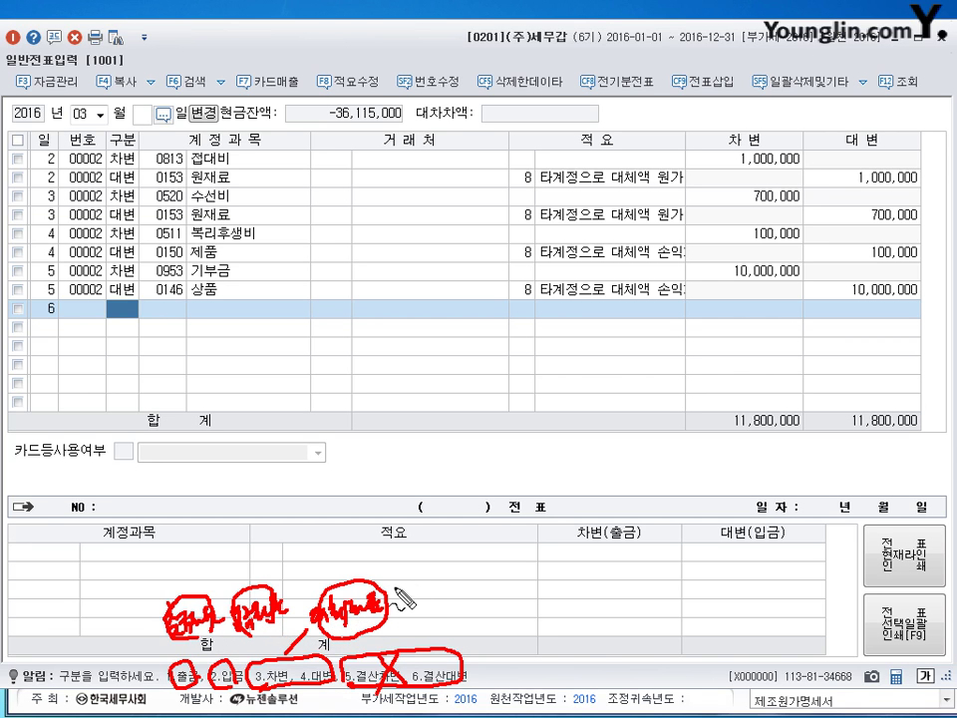
pyautogui.moveTo(399, 593)
pyautogui.mouseDown()
pyautogui.moveTo(390, 584)
pyautogui.moveTo(403, 584)
pyautogui.mouseUp()
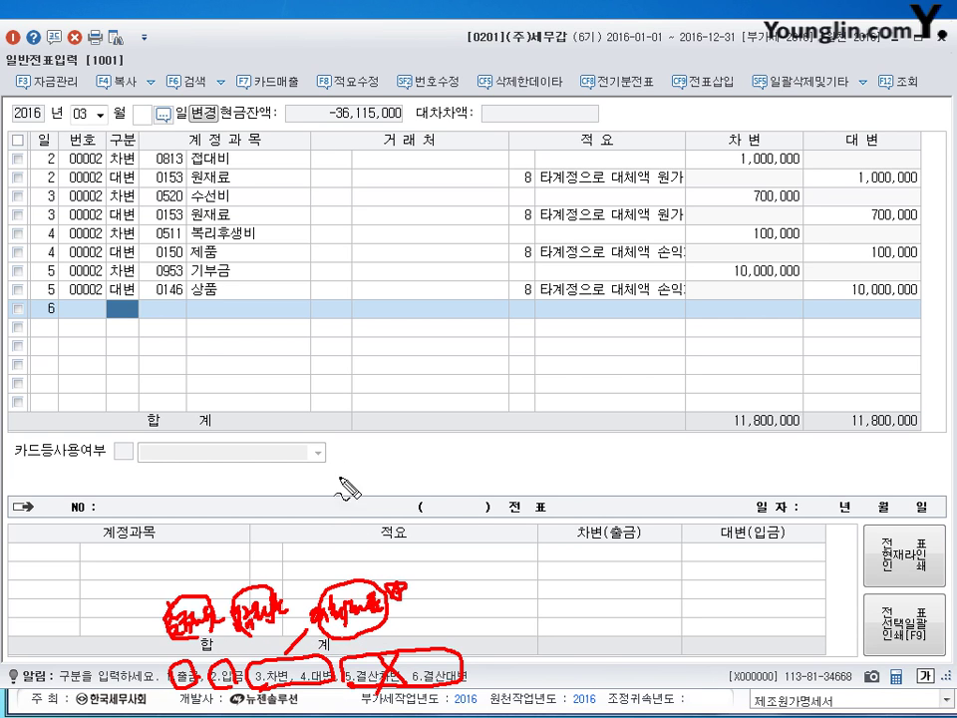
pyautogui.moveTo(189, 339)
pyautogui.mouseDown()
pyautogui.moveTo(199, 361)
pyautogui.moveTo(229, 365)
pyautogui.moveTo(286, 368)
pyautogui.moveTo(321, 356)
pyautogui.mouseUp()
pyautogui.moveTo(384, 321)
pyautogui.mouseDown()
pyautogui.moveTo(363, 365)
pyautogui.moveTo(406, 351)
pyautogui.moveTo(424, 361)
pyautogui.moveTo(444, 351)
pyautogui.moveTo(446, 361)
pyautogui.moveTo(578, 347)
pyautogui.mouseUp()
pyautogui.click(139, 364)
pyautogui.moveTo(138, 371); pyautogui.dragTo(135, 379)
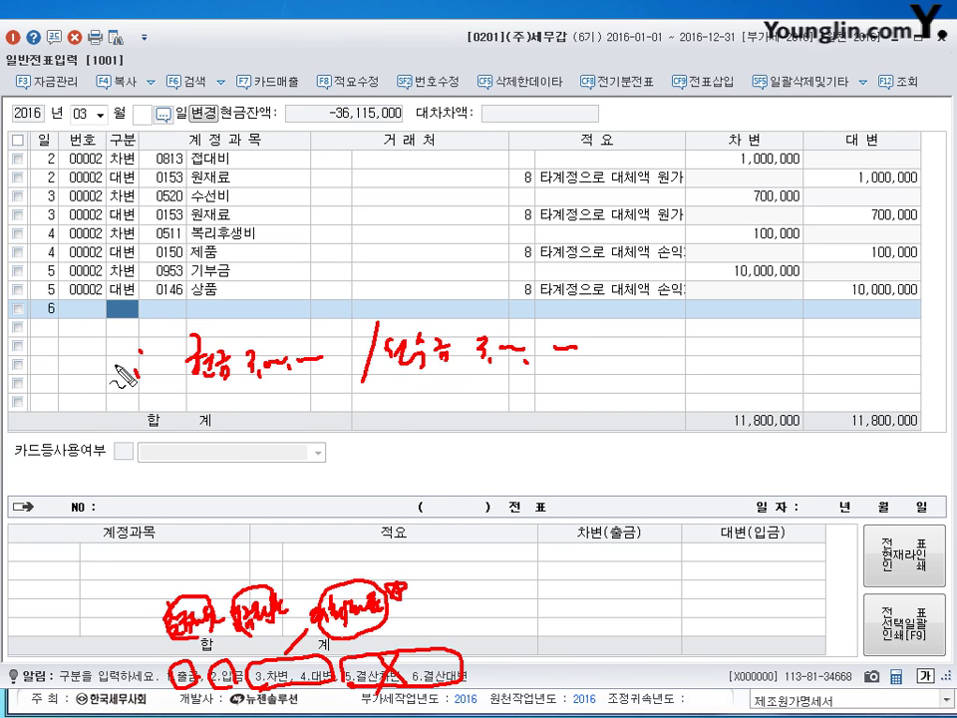
pyautogui.moveTo(80, 349)
pyautogui.mouseDown()
pyautogui.moveTo(92, 370)
pyautogui.moveTo(114, 359)
pyautogui.moveTo(123, 377)
pyautogui.mouseUp()
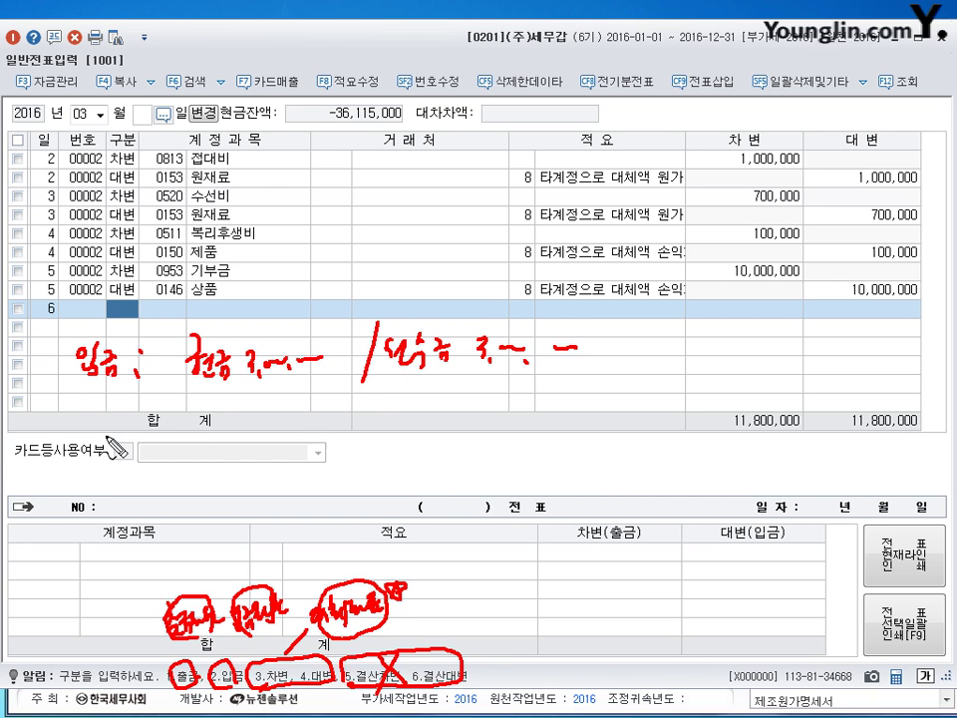
pyautogui.moveTo(86, 417)
pyautogui.mouseDown()
pyautogui.moveTo(92, 428)
pyautogui.moveTo(128, 419)
pyautogui.moveTo(187, 435)
pyautogui.moveTo(340, 450)
pyautogui.mouseUp()
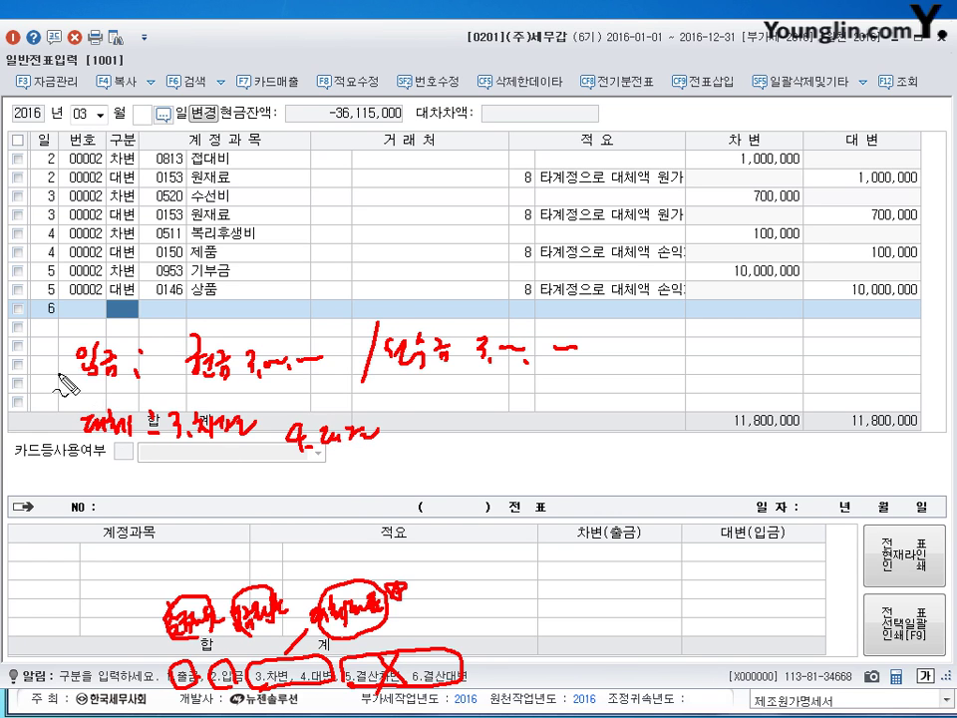
pyautogui.moveTo(45, 373); pyautogui.dragTo(54, 437)
pyautogui.moveTo(75, 347)
pyautogui.mouseDown()
pyautogui.moveTo(68, 389)
pyautogui.moveTo(105, 344)
pyautogui.mouseUp()
pyautogui.moveTo(95, 409)
pyautogui.mouseDown()
pyautogui.moveTo(77, 443)
pyautogui.moveTo(124, 459)
pyautogui.mouseUp()
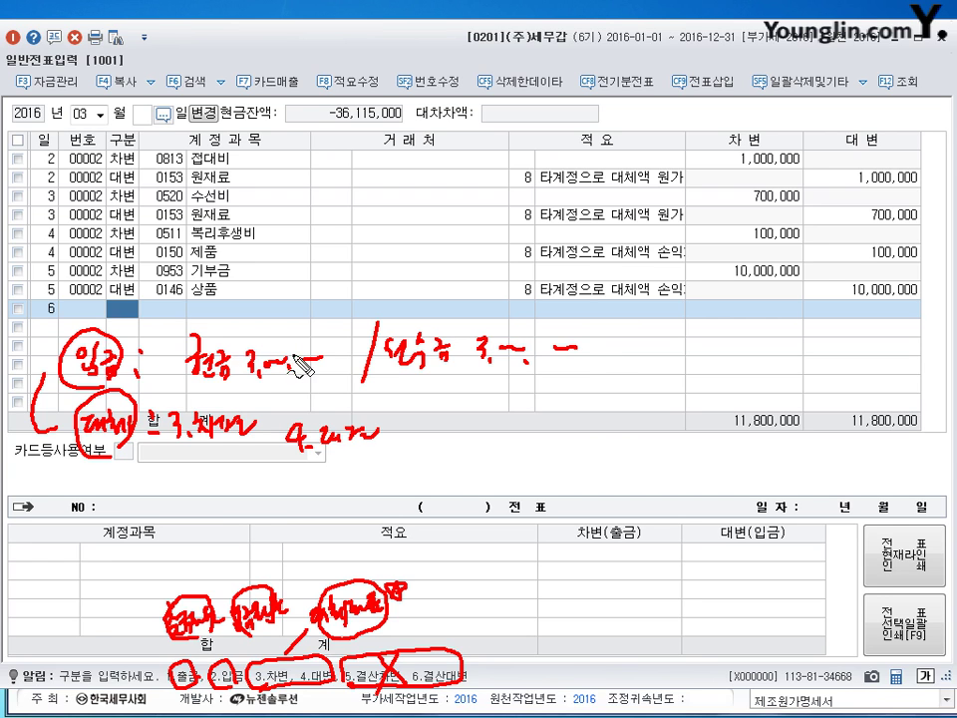
pyautogui.moveTo(211, 329)
pyautogui.mouseDown()
pyautogui.moveTo(198, 359)
pyautogui.moveTo(223, 382)
pyautogui.mouseUp()
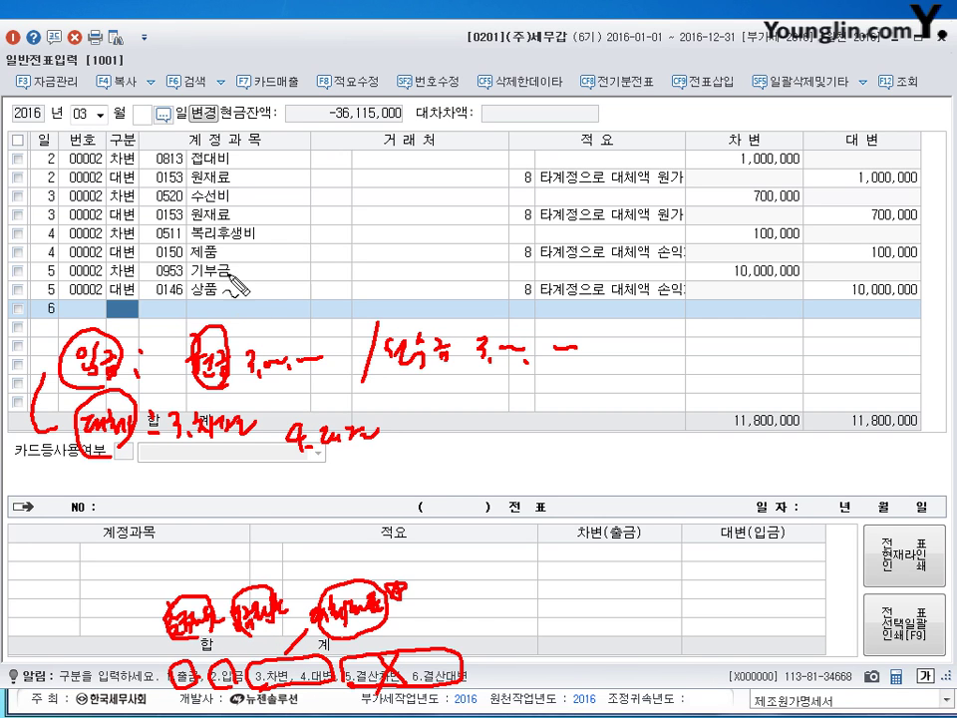
pyautogui.moveTo(267, 658); pyautogui.dragTo(282, 646)
pyautogui.moveTo(396, 377); pyautogui.dragTo(467, 375)
pyautogui.moveTo(399, 383); pyautogui.dragTo(465, 383)
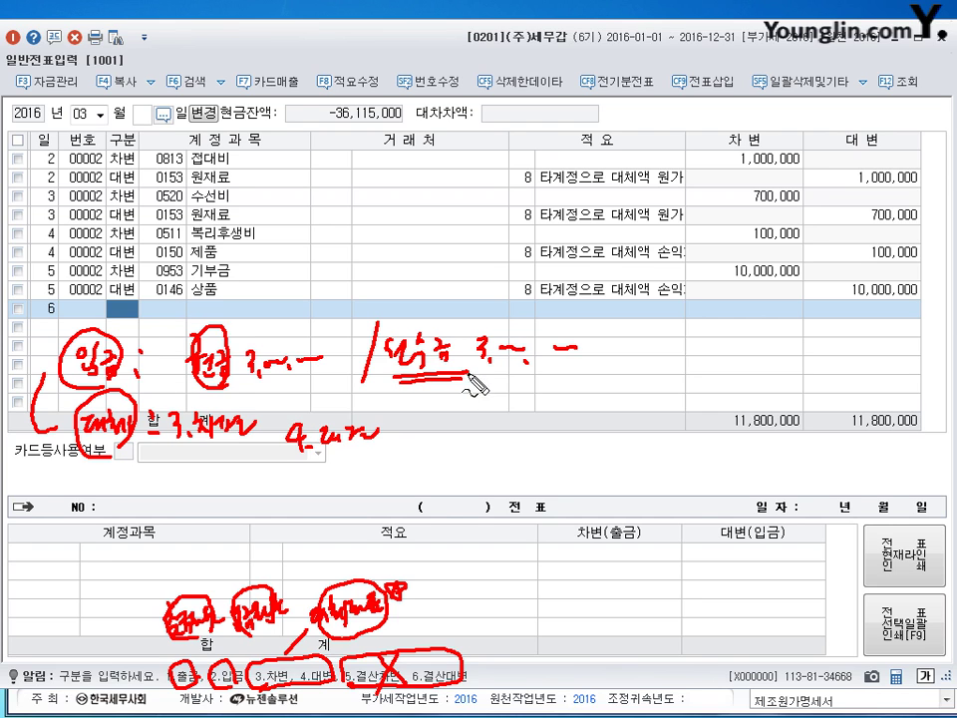
pyautogui.moveTo(177, 459); pyautogui.dragTo(196, 459)
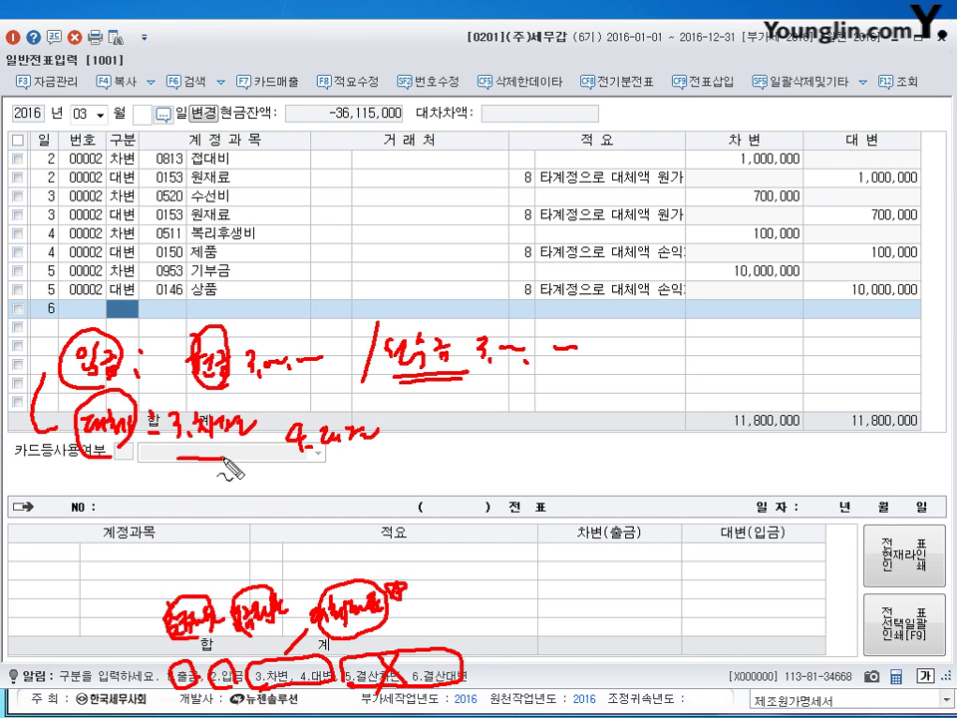
pyautogui.moveTo(285, 460); pyautogui.dragTo(376, 456)
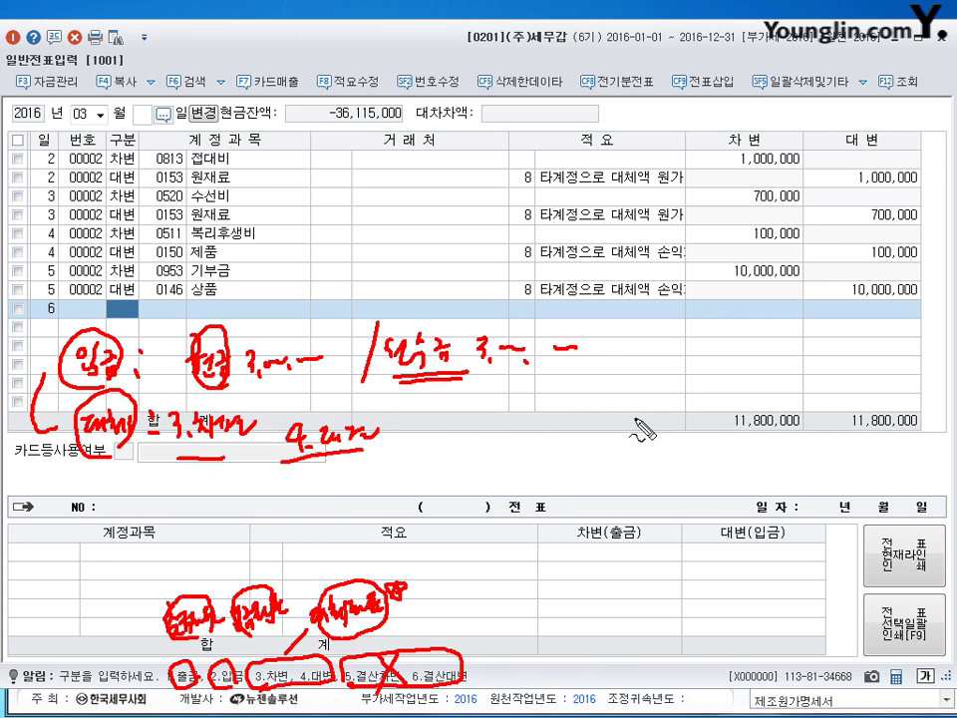
pyautogui.moveTo(554, 347)
pyautogui.mouseDown()
pyautogui.moveTo(577, 448)
pyautogui.moveTo(518, 448)
pyautogui.mouseUp()
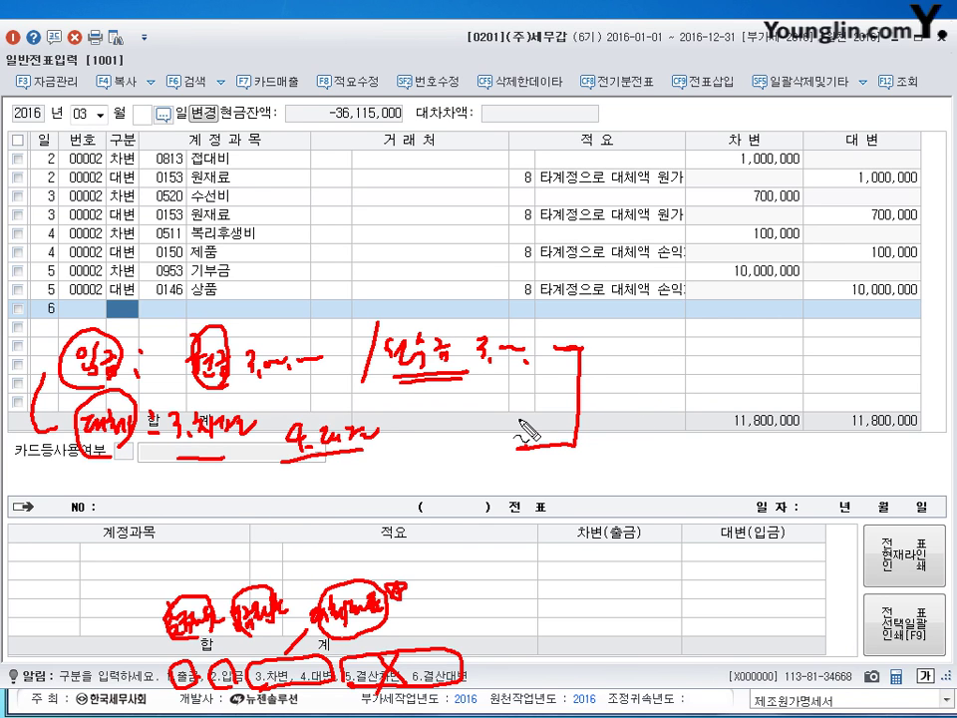
pyautogui.moveTo(488, 504)
pyautogui.mouseDown()
pyautogui.moveTo(506, 511)
pyautogui.moveTo(508, 568)
pyautogui.moveTo(512, 560)
pyautogui.moveTo(545, 571)
pyautogui.mouseUp()
pyautogui.moveTo(520, 507); pyautogui.dragTo(521, 511)
pyautogui.moveTo(521, 518)
pyautogui.mouseDown()
pyautogui.moveTo(554, 513)
pyautogui.moveTo(569, 527)
pyautogui.mouseUp()
pyautogui.moveTo(686, 486)
pyautogui.mouseDown()
pyautogui.moveTo(682, 513)
pyautogui.moveTo(766, 503)
pyautogui.mouseUp()
pyautogui.moveTo(767, 478); pyautogui.dragTo(782, 504)
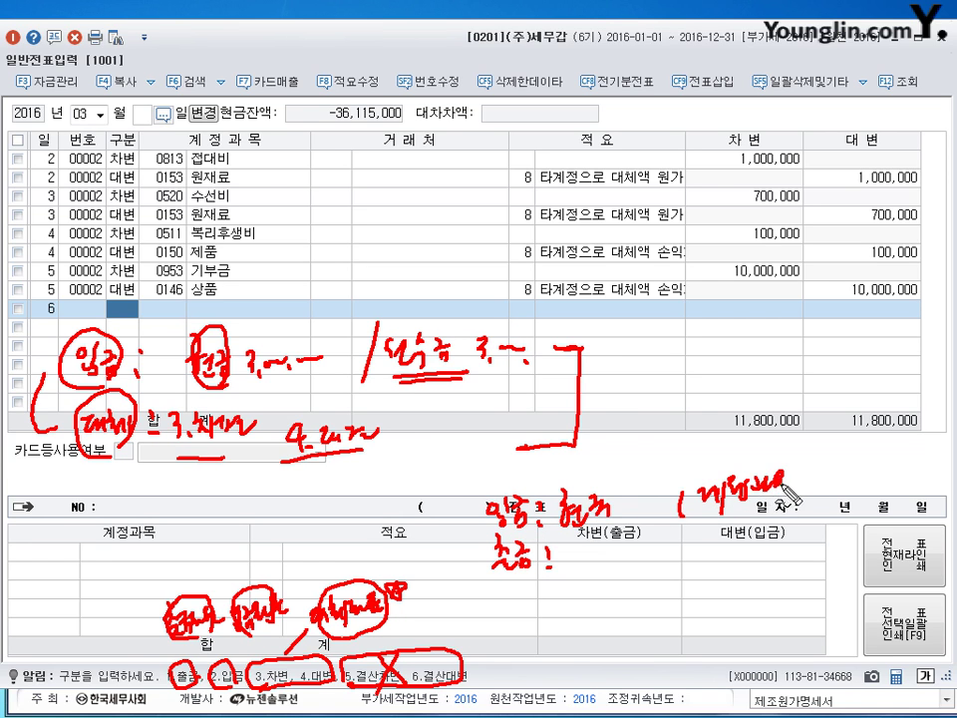
pyautogui.moveTo(566, 564)
pyautogui.mouseDown()
pyautogui.moveTo(598, 550)
pyautogui.moveTo(640, 560)
pyautogui.mouseUp()
pyautogui.moveTo(688, 534)
pyautogui.mouseDown()
pyautogui.moveTo(686, 561)
pyautogui.moveTo(782, 554)
pyautogui.mouseUp()
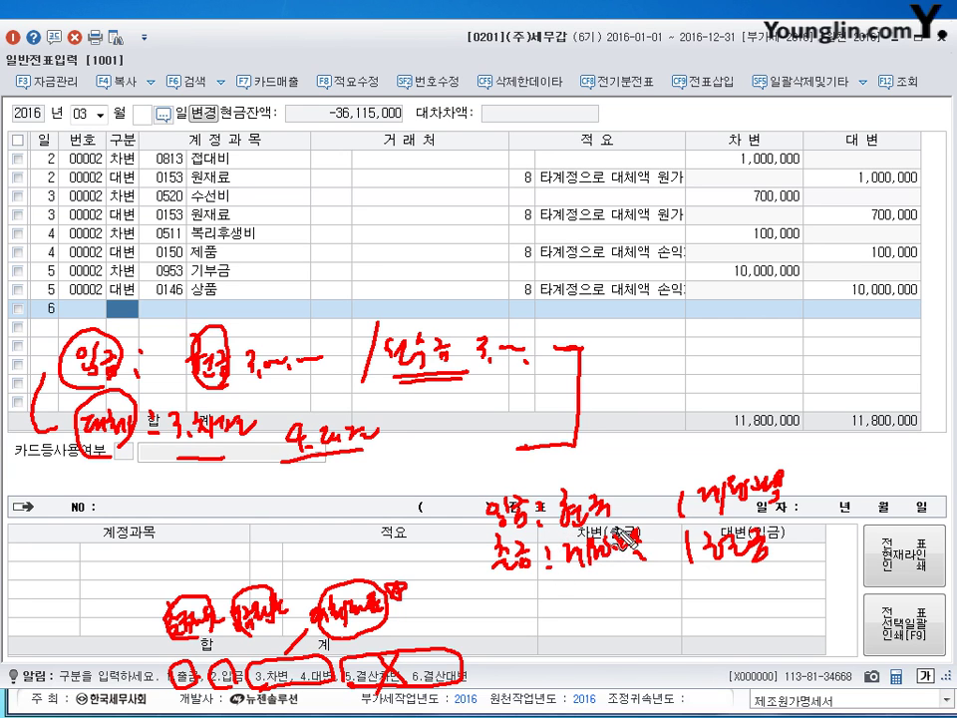
pyautogui.moveTo(588, 489); pyautogui.dragTo(584, 491)
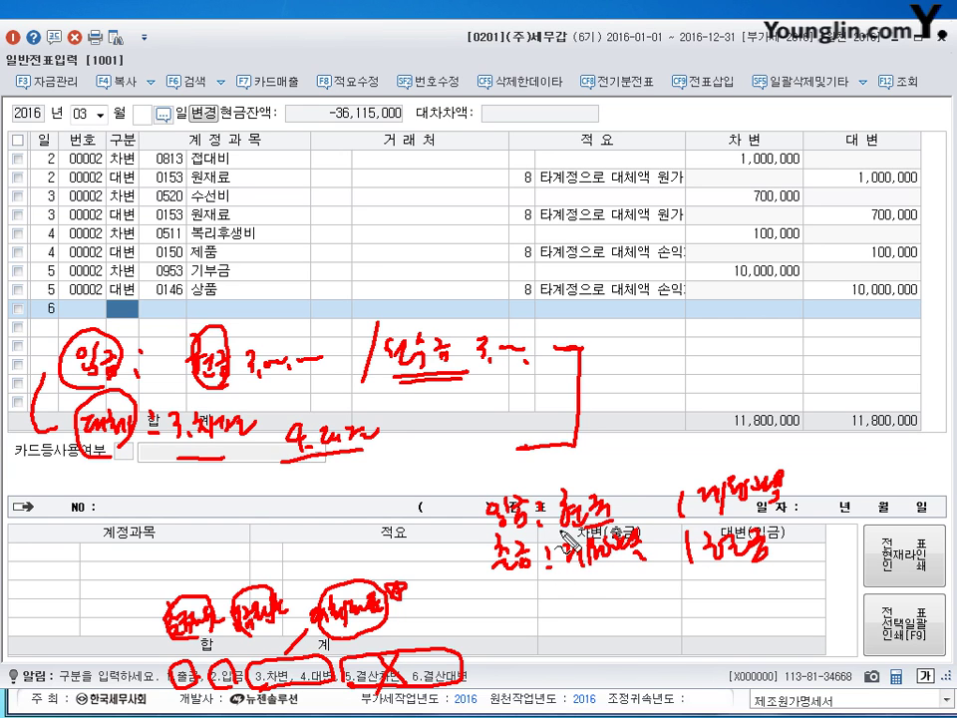
pyautogui.moveTo(733, 456); pyautogui.dragTo(745, 470)
pyautogui.moveTo(743, 538); pyautogui.dragTo(740, 541)
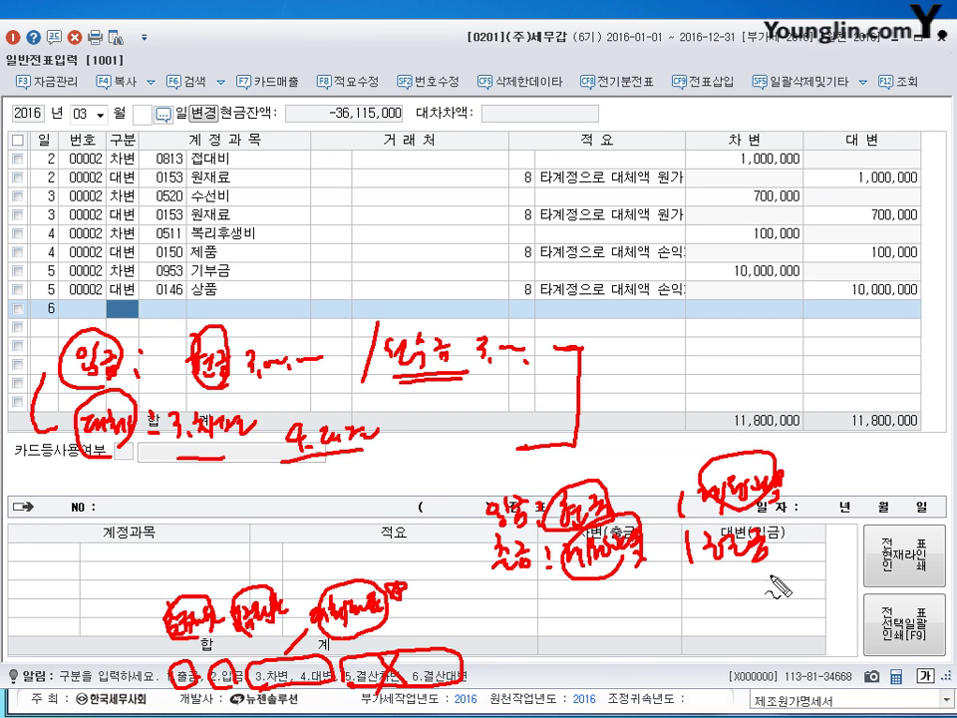
pyautogui.moveTo(609, 520); pyautogui.dragTo(604, 522)
pyautogui.moveTo(464, 509); pyautogui.dragTo(493, 564)
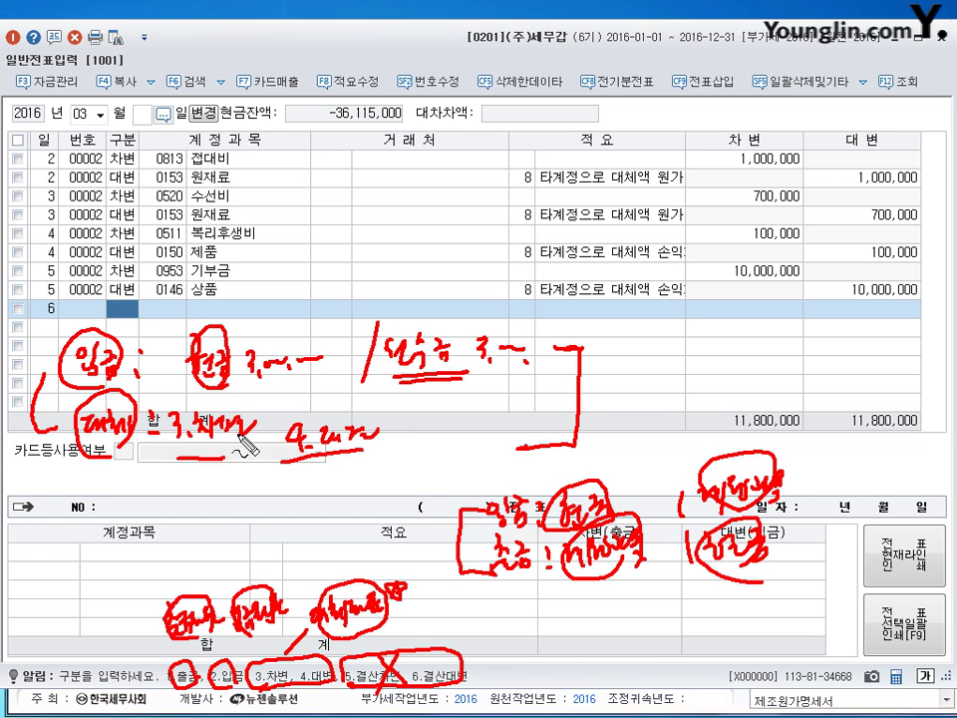
pyautogui.moveTo(284, 460); pyautogui.dragTo(354, 461)
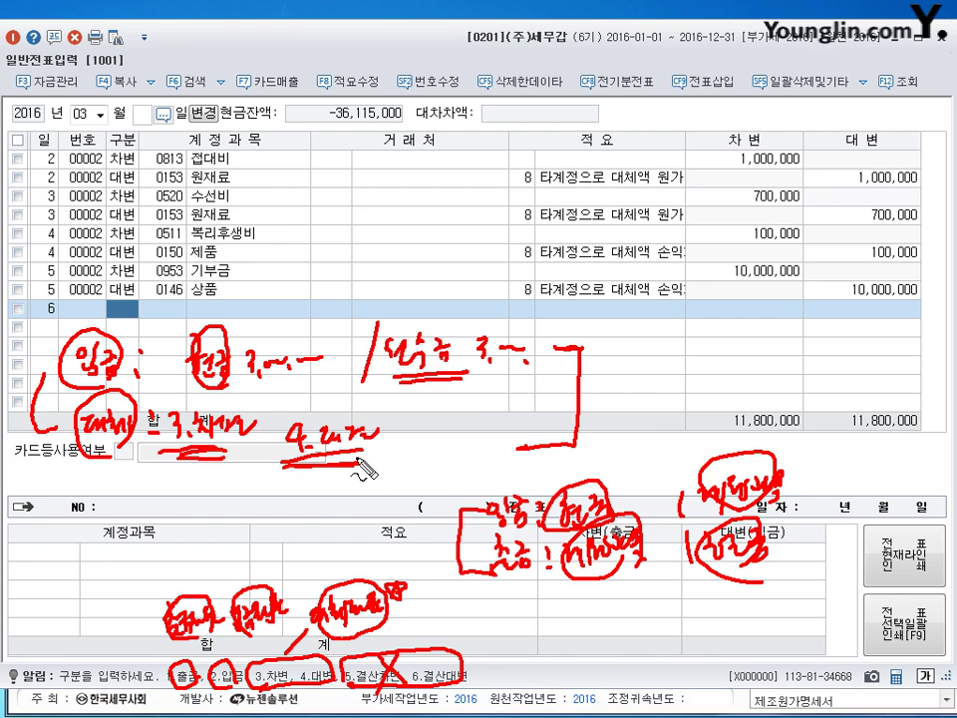
pyautogui.press('Escape')
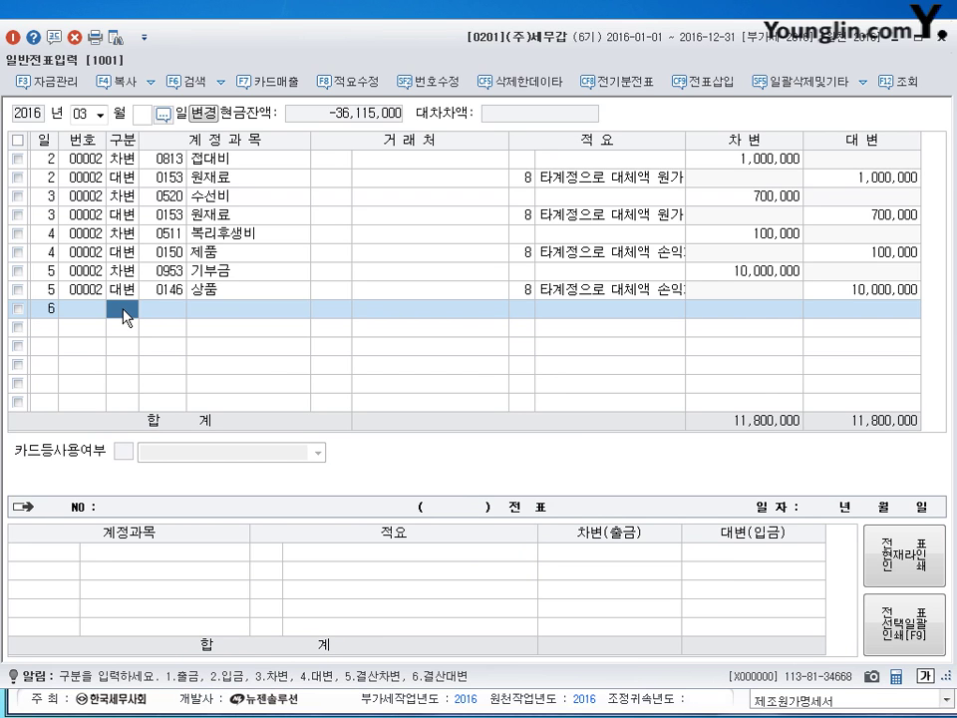
# Enter the 6 March line as a cash receipt (입금) to account 0259 선수금 for 3,000,000
pyautogui.write('2')
pyautogui.press('Return')
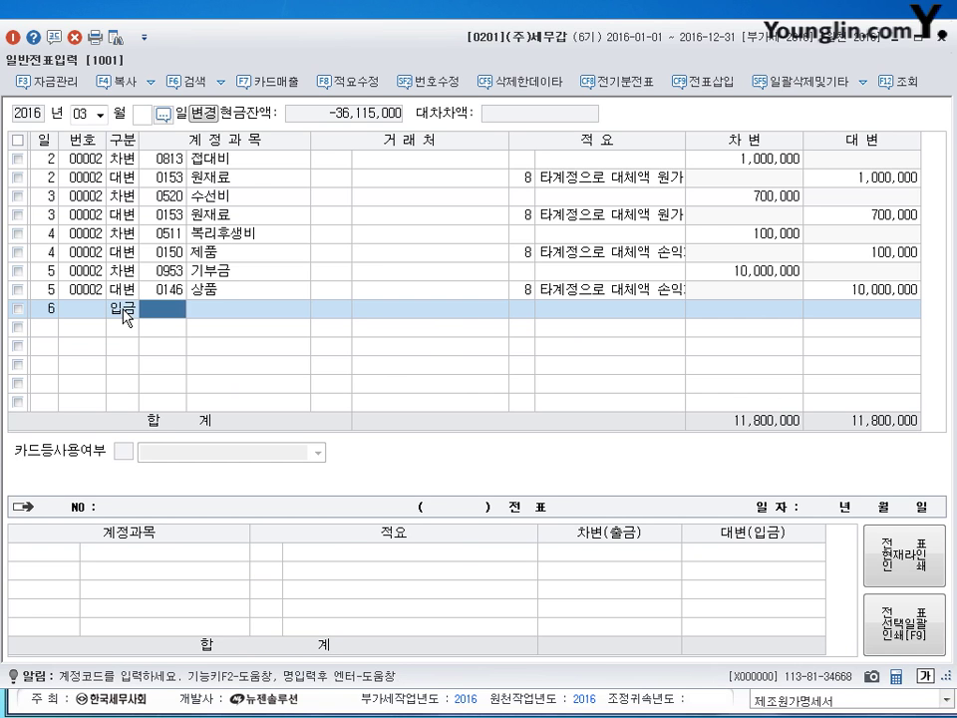
pyautogui.write('1')
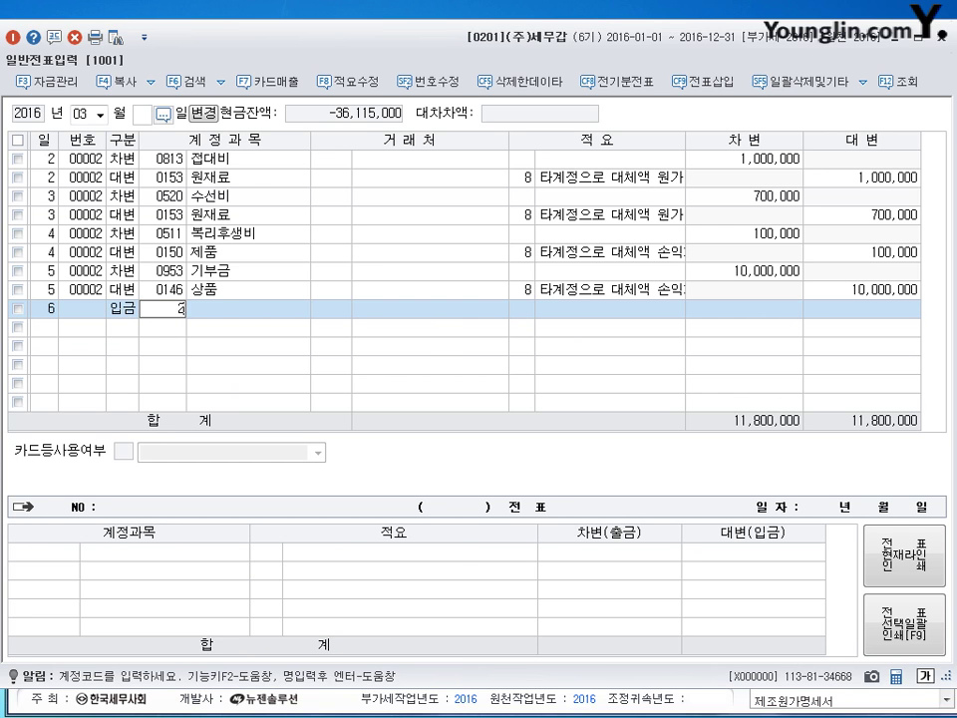
pyautogui.write('59')
pyautogui.press('Return')
pyautogui.press('Return')
pyautogui.press('Return')
pyautogui.write('3000000')
pyautogui.press('Return')
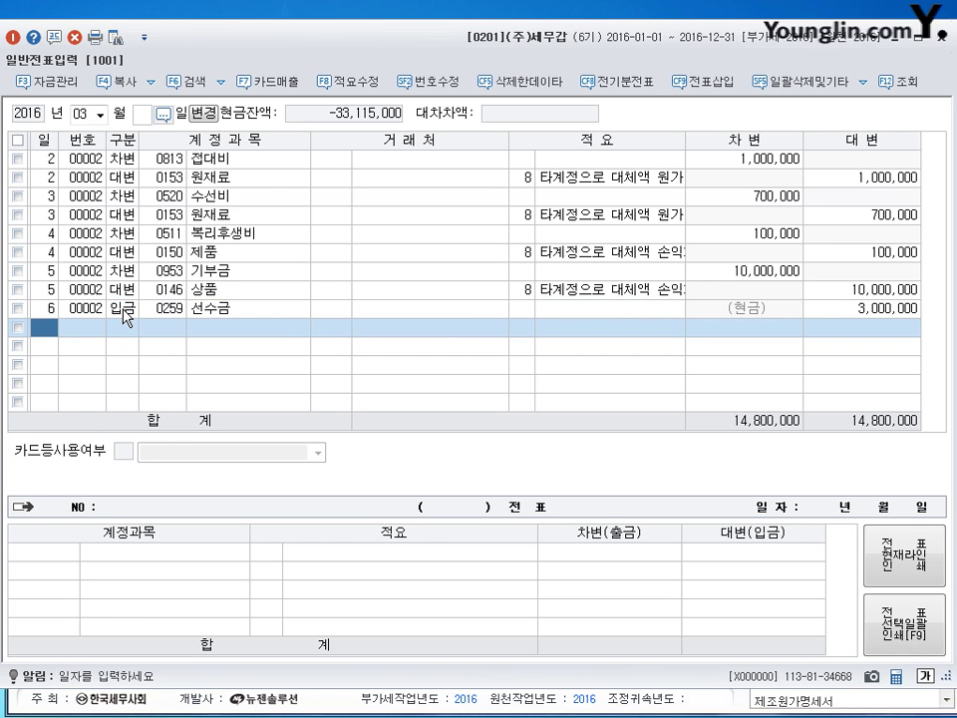